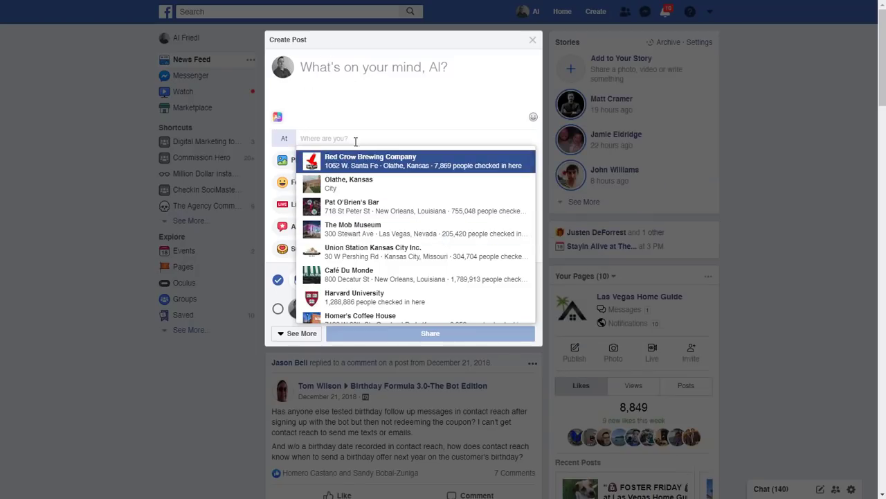
# Browse the suggested check-in places for a new Facebook post.
pyautogui.click(355, 104)
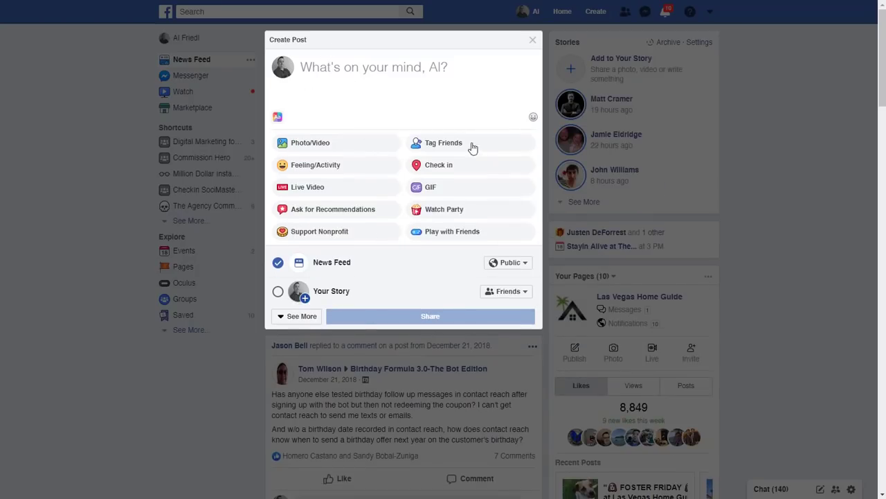
pyautogui.click(448, 171)
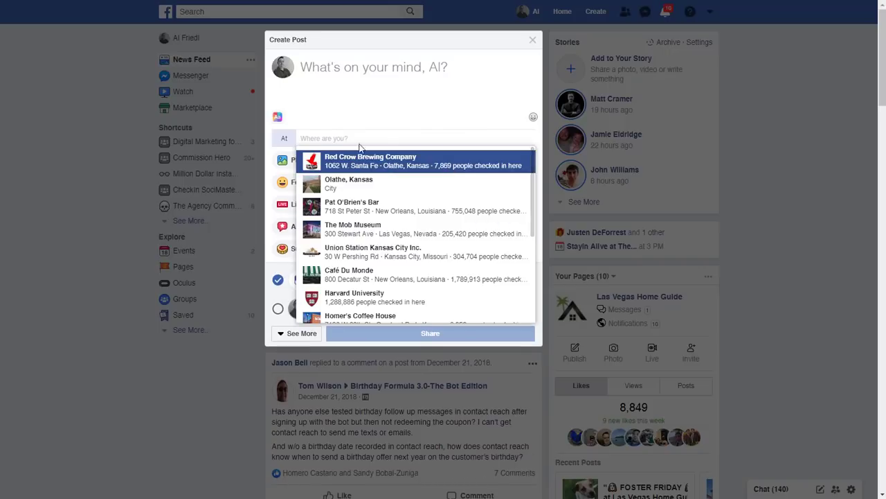
pyautogui.scroll(-3, 387, 301)
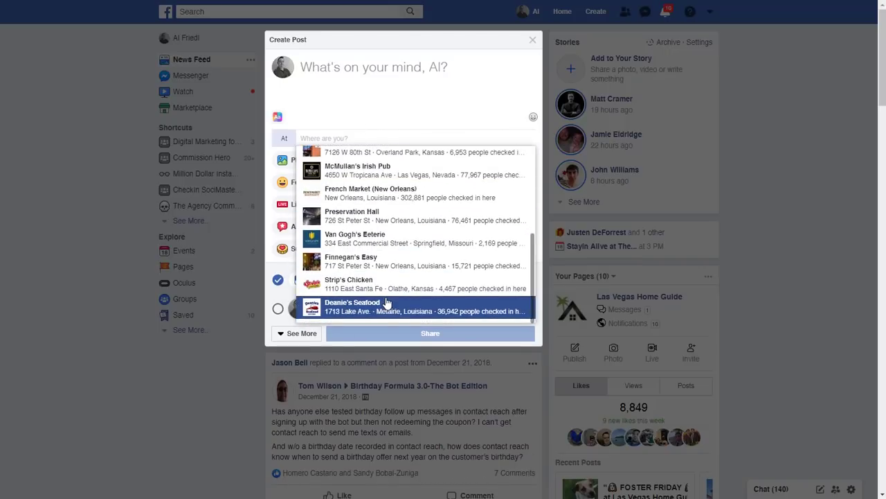
pyautogui.scroll(3, 386, 294)
pyautogui.scroll(-3, 391, 288)
pyautogui.scroll(3, 396, 277)
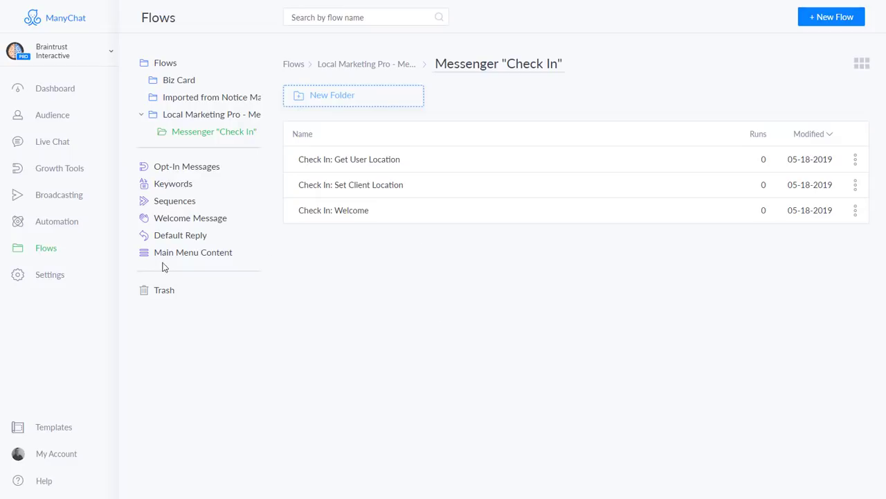
# In ManyChat, set the business_units bot field to ft in the bot's custom fields.
pyautogui.click(48, 276)
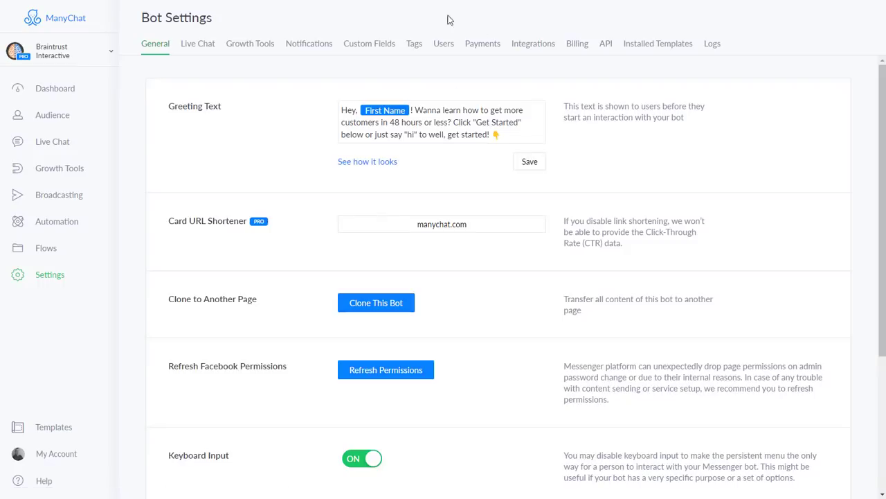
pyautogui.click(363, 46)
pyautogui.scroll(-7, 568, 326)
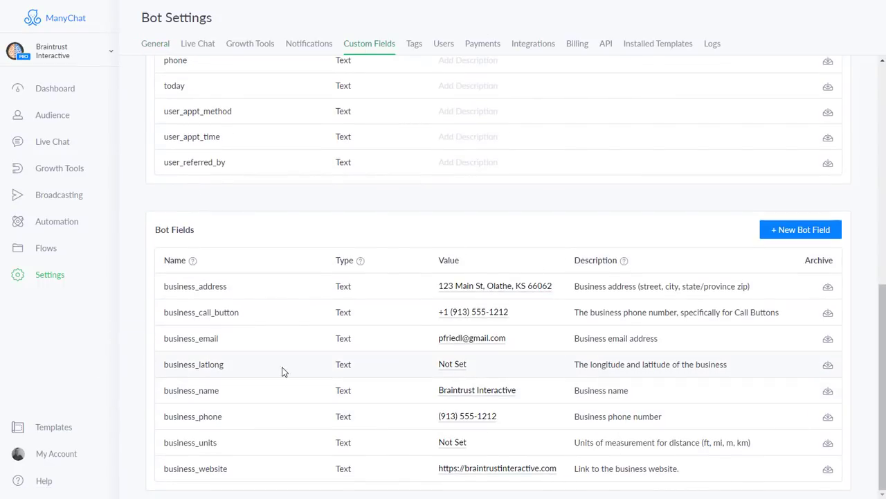
pyautogui.moveTo(196, 364)
pyautogui.moveTo(188, 442)
pyautogui.click(454, 442)
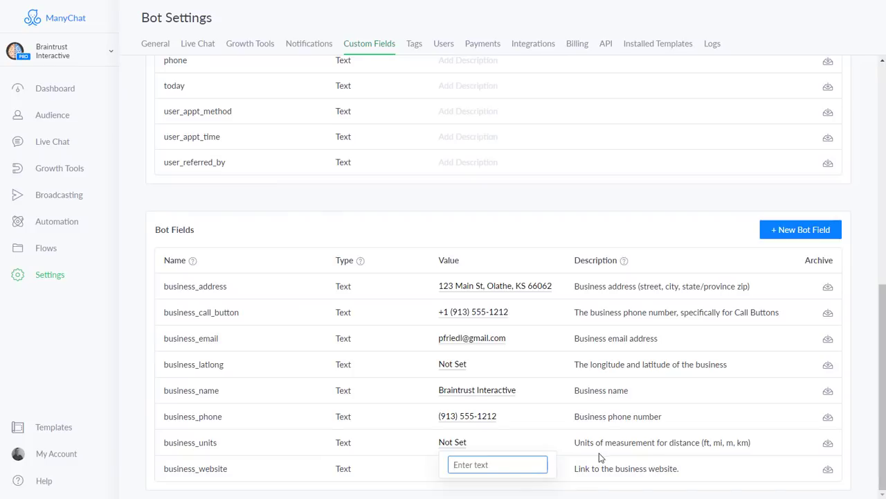
pyautogui.write('ft')
pyautogui.press('Return')
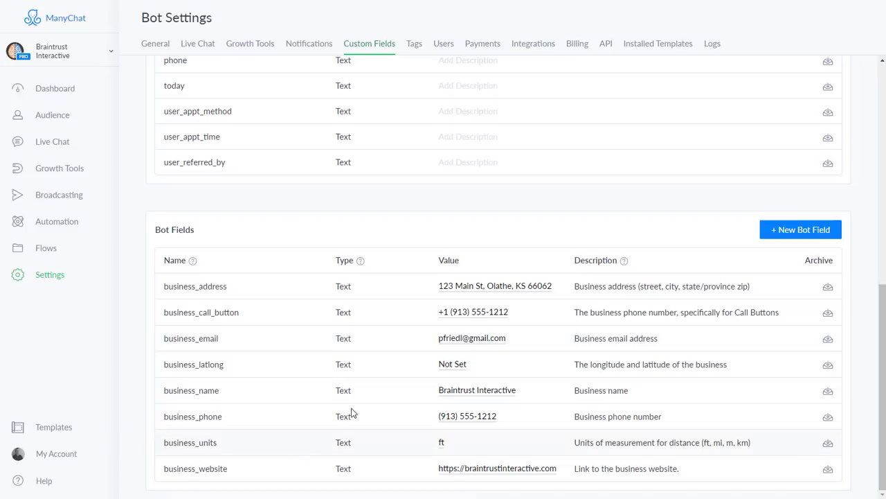
pyautogui.moveTo(168, 368)
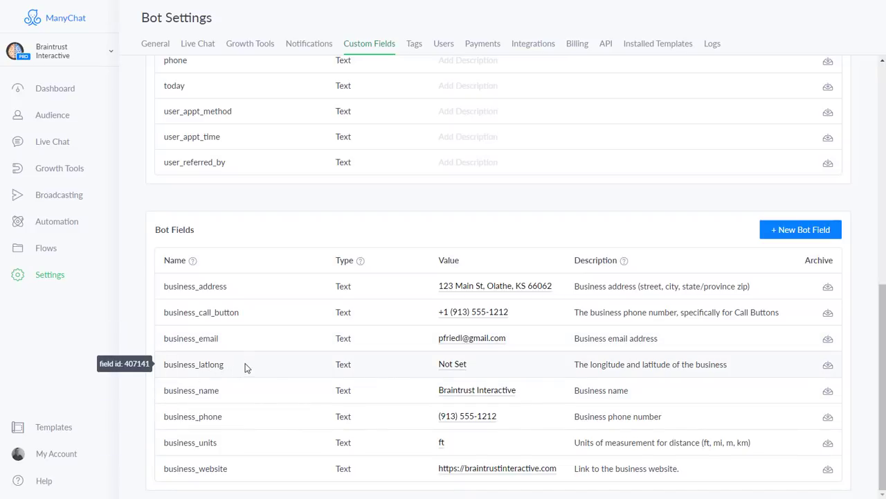
# View the flows in the Messenger "Check In" folder under Local Marketing Pro - Messenger Check In.
pyautogui.click(42, 254)
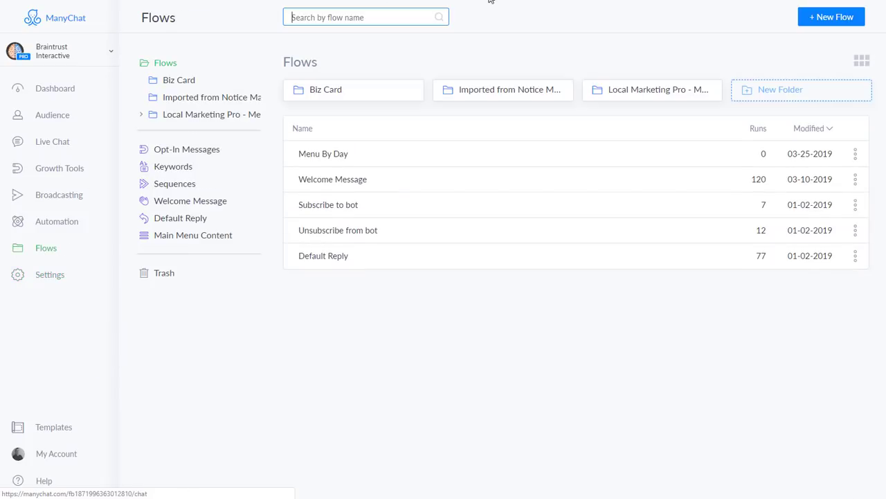
pyautogui.click(625, 99)
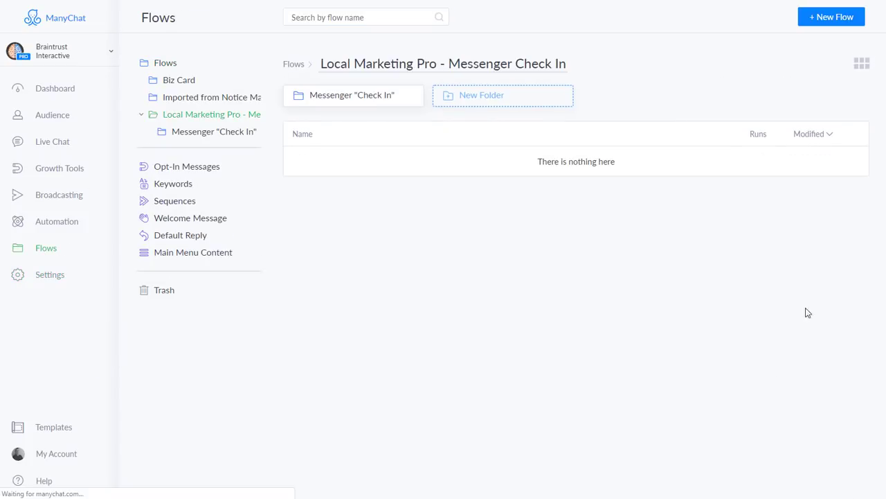
pyautogui.click(350, 98)
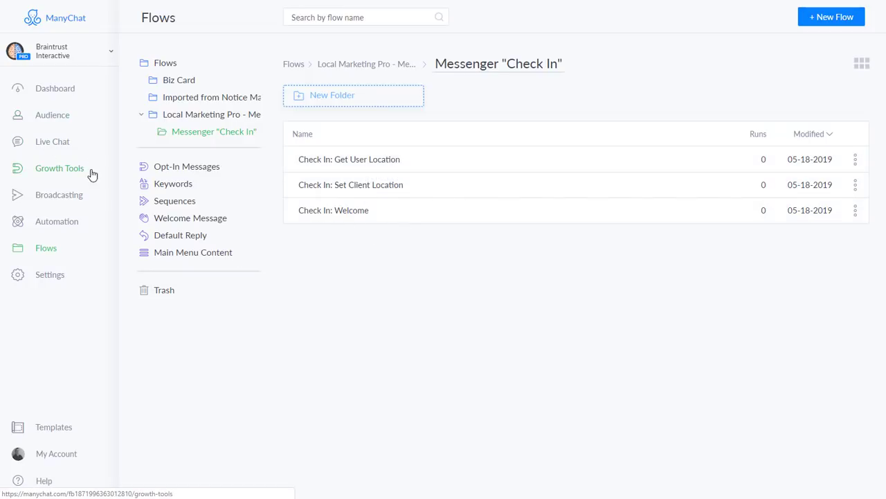
# Publish the Check In: Link and Check In: Scan Code growth tools.
pyautogui.click(69, 169)
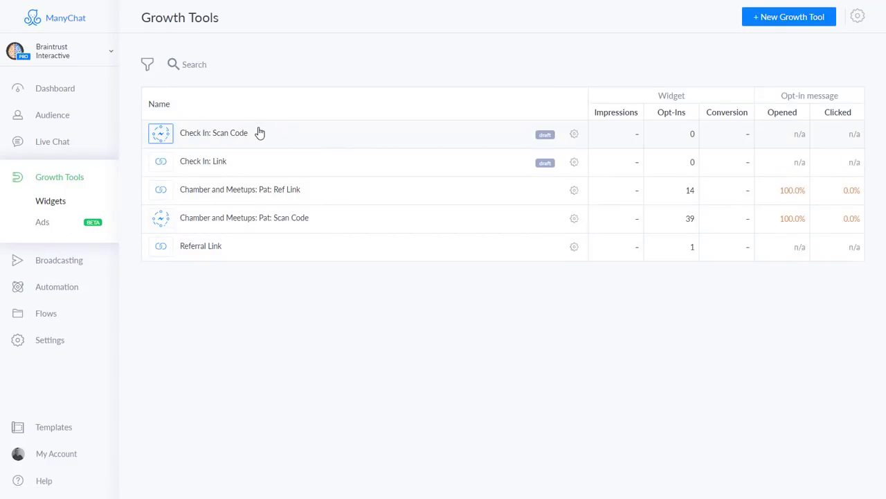
pyautogui.click(574, 165)
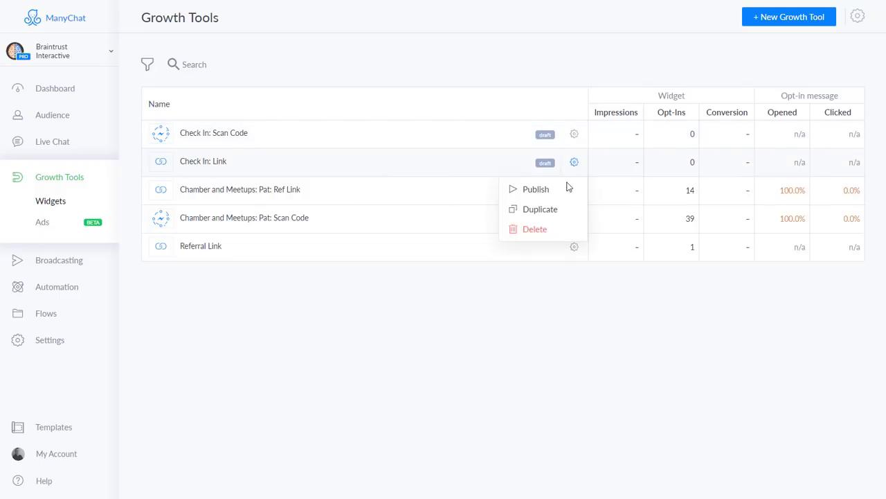
pyautogui.click(539, 190)
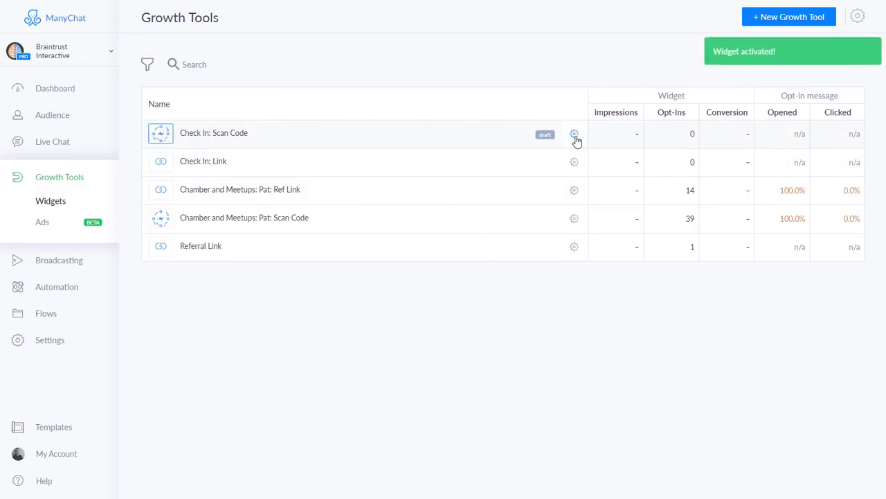
pyautogui.click(574, 135)
pyautogui.click(541, 164)
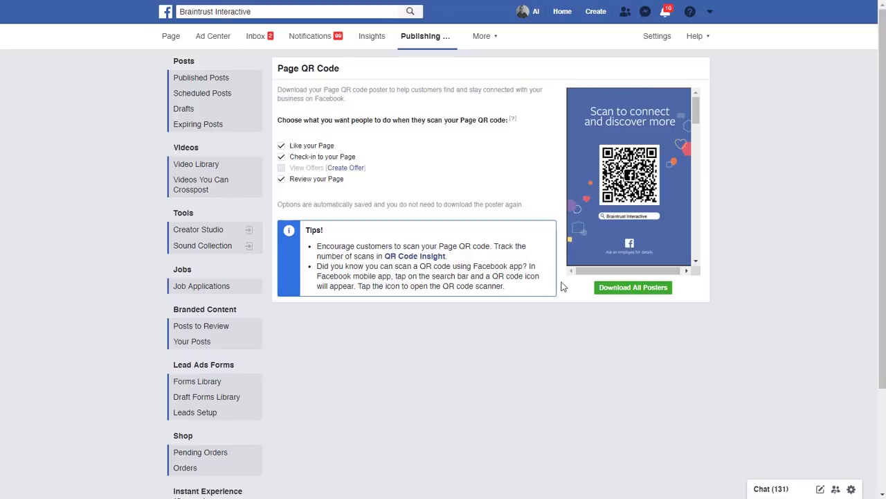
# Look through the poster designs for the Facebook Page QR code.
pyautogui.scroll(-10, 637, 194)
pyautogui.scroll(10, 659, 204)
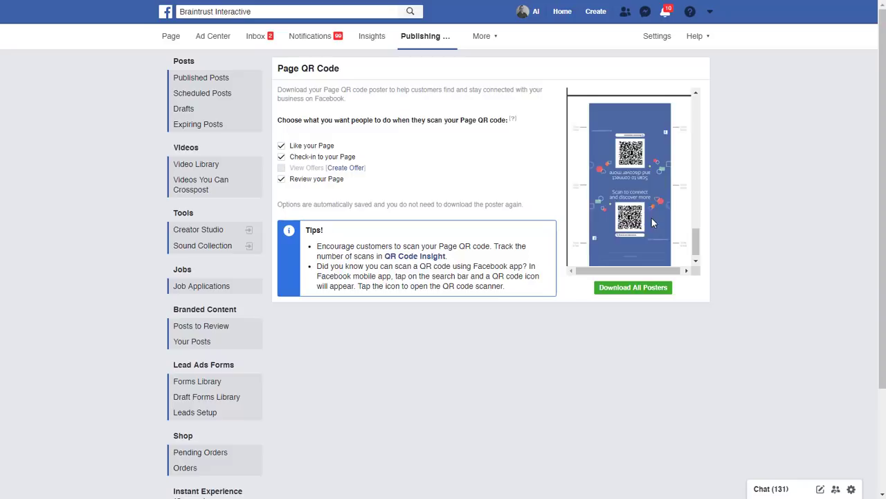
pyautogui.scroll(8, 655, 127)
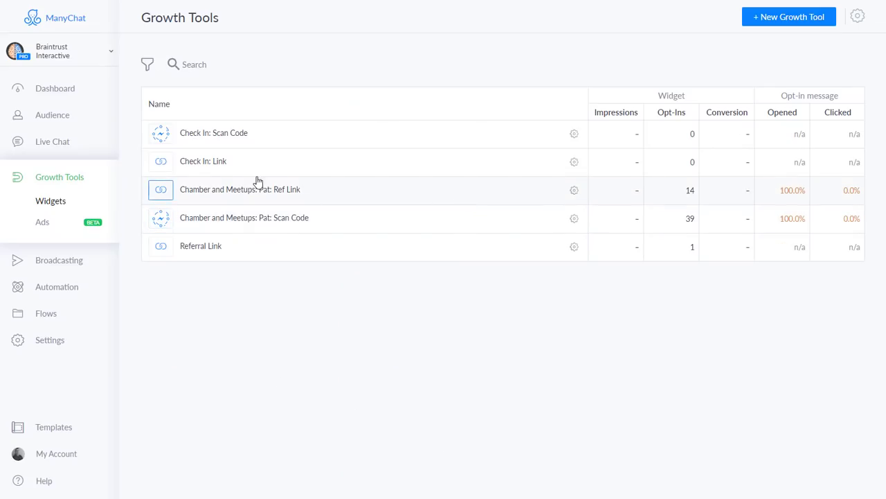
# Copy the Messenger Ref URL from the setup of ManyChat's Check In: Link widget.
pyautogui.click(197, 166)
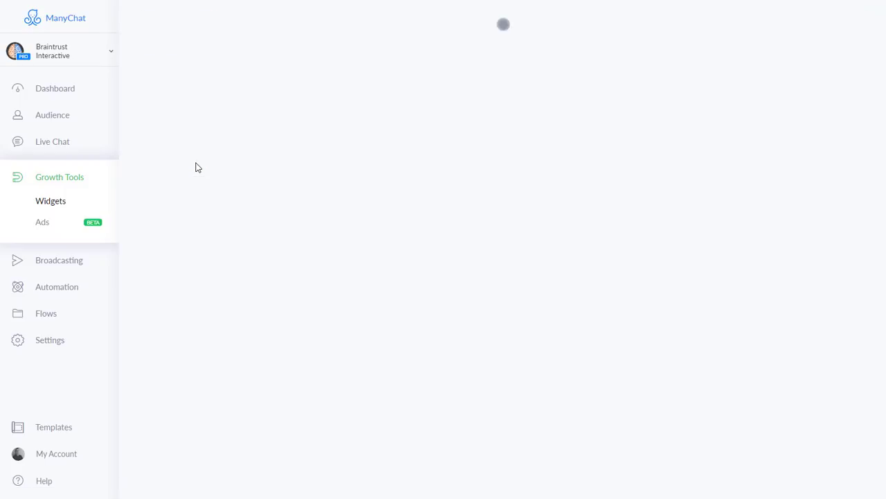
pyautogui.click(320, 223)
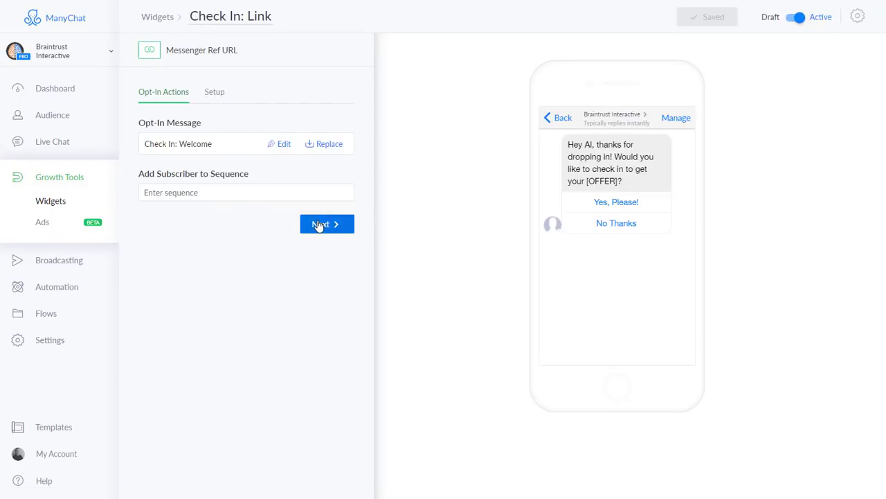
pyautogui.click(172, 174)
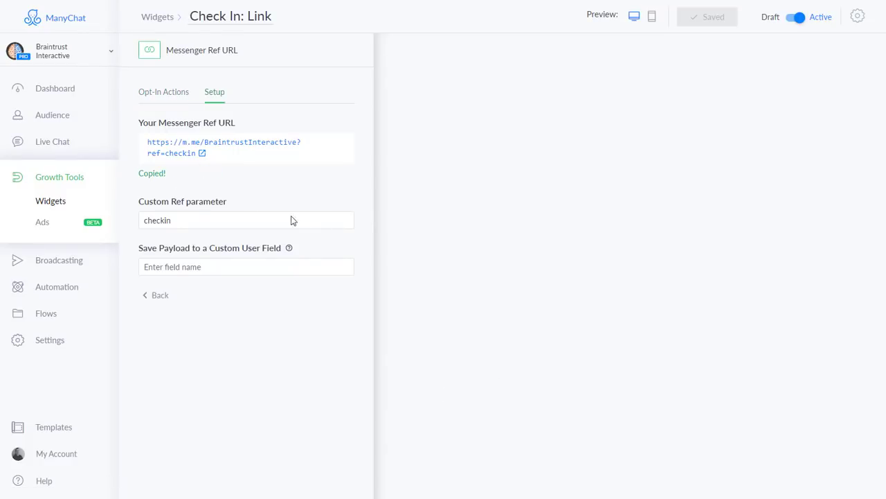
pyautogui.hotkey('ctrl', 'Tab')
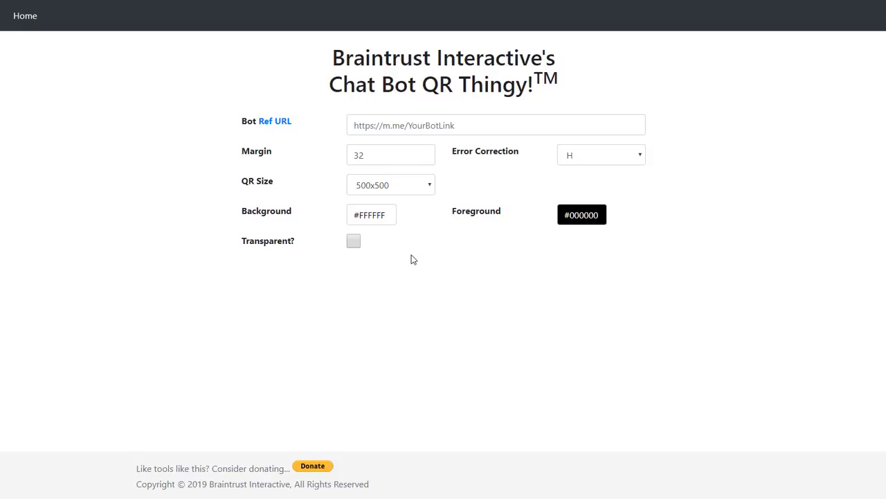
pyautogui.click(387, 125)
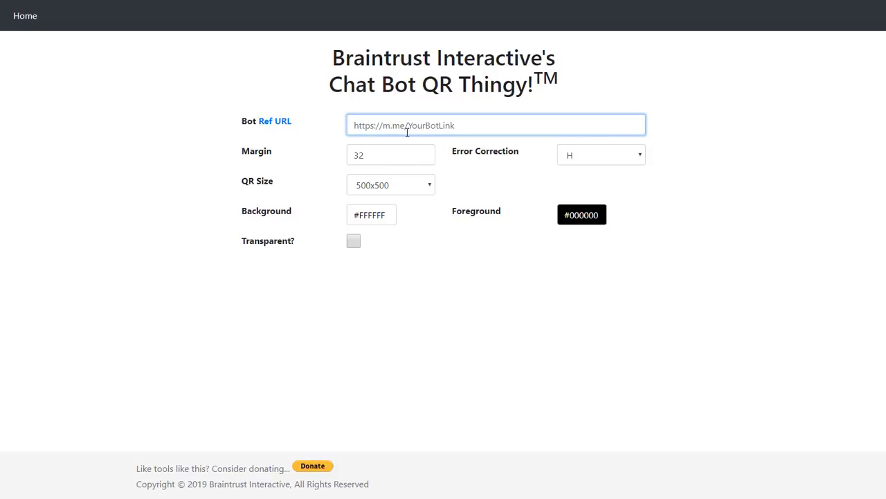
pyautogui.hotkey('ctrl', 'v')
pyautogui.click(735, 151)
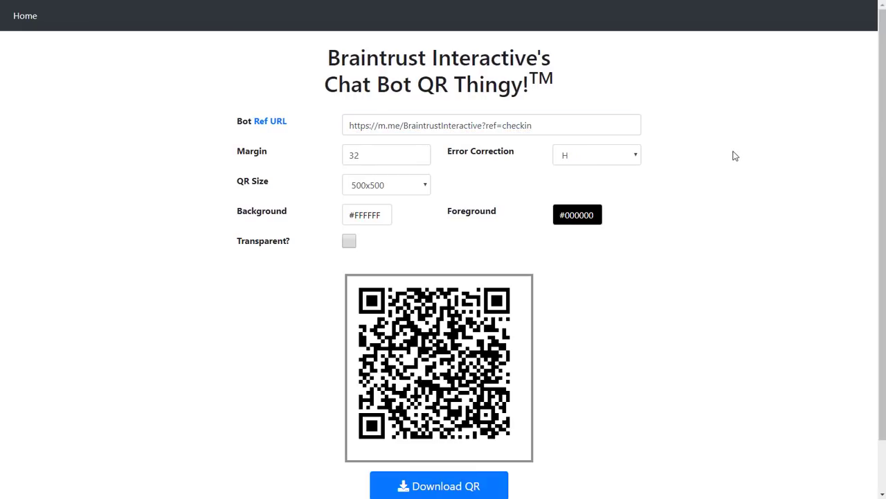
pyautogui.scroll(-1, 732, 158)
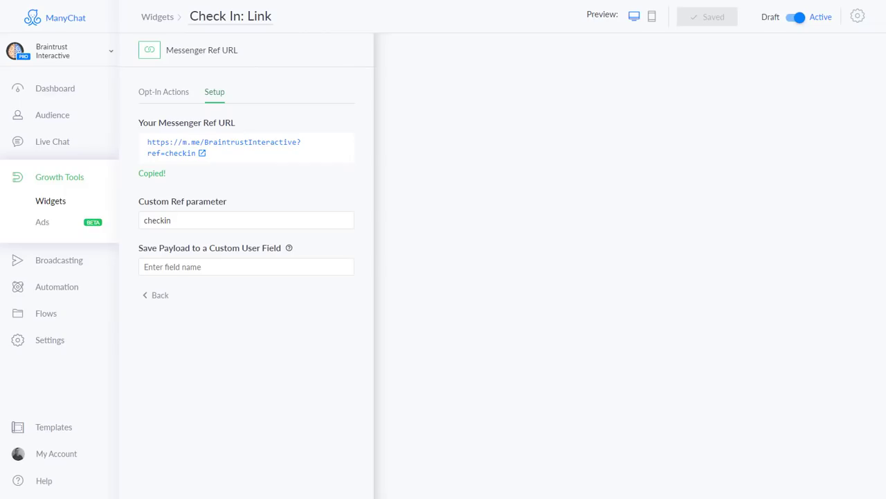
# Open the Check In: Set Client Location flow in ManyChat's Messenger "Check In" folder for editing.
pyautogui.click(72, 316)
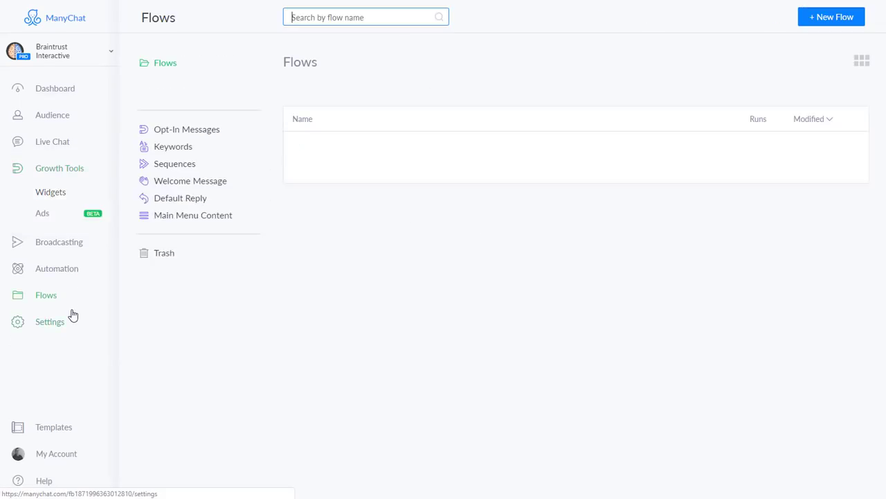
pyautogui.click(649, 93)
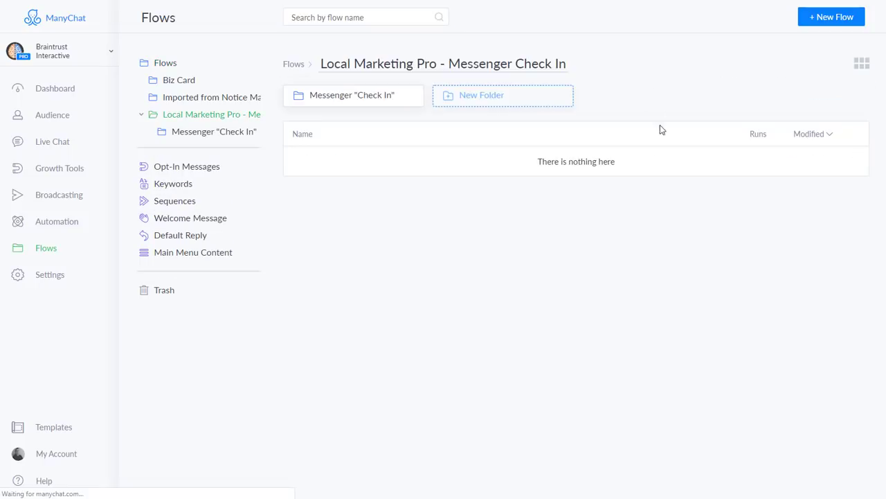
pyautogui.click(356, 101)
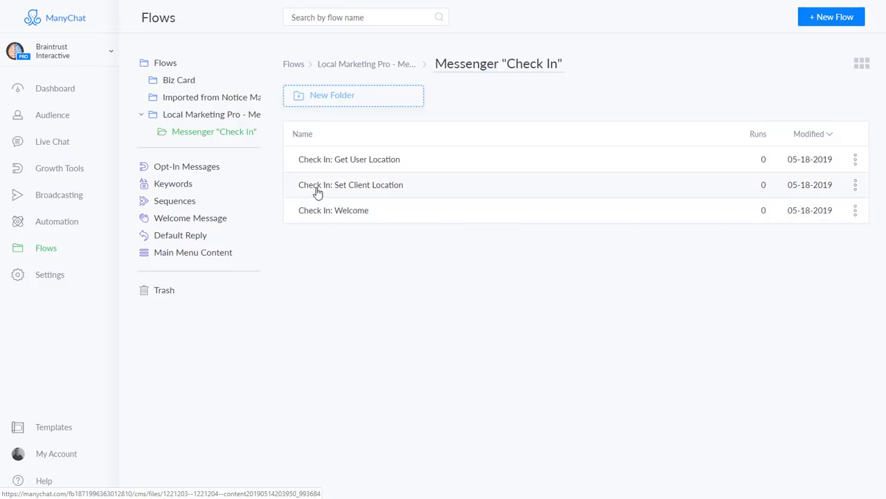
pyautogui.click(357, 186)
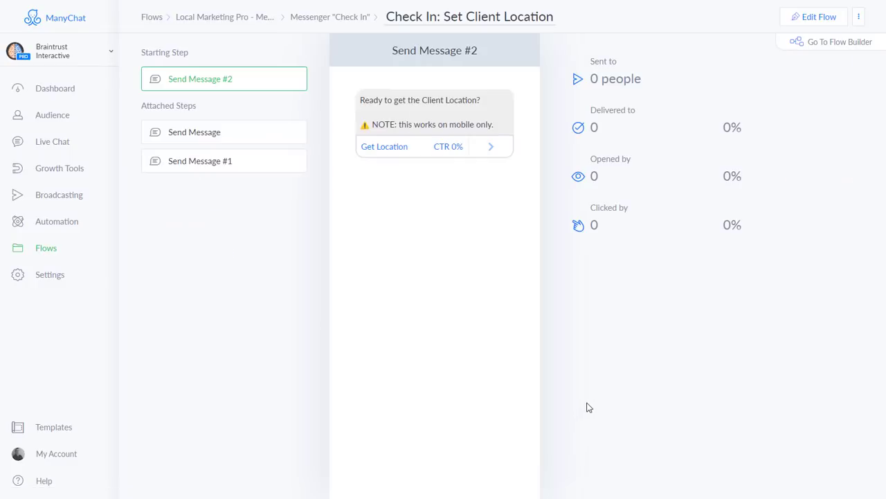
pyautogui.click(811, 17)
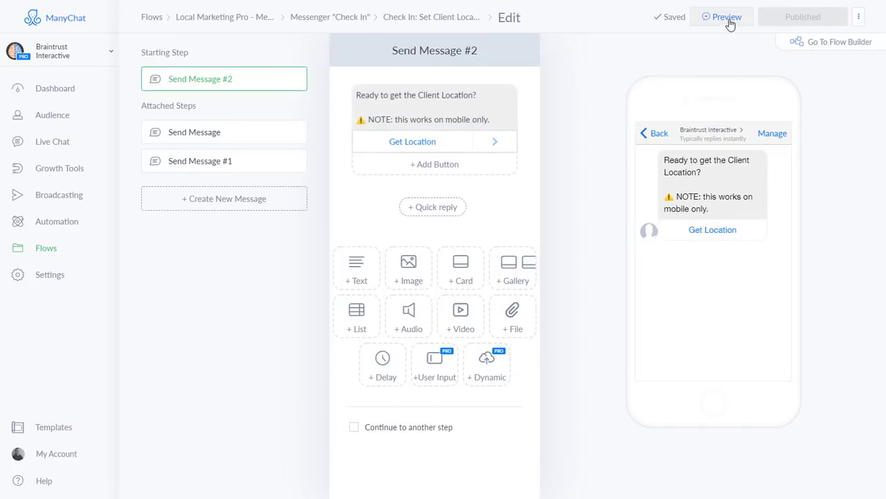
# Preview the flow in Messenger and send Fuzzy's Taco Shop (Olathe, KS) as the client location.
pyautogui.click(727, 18)
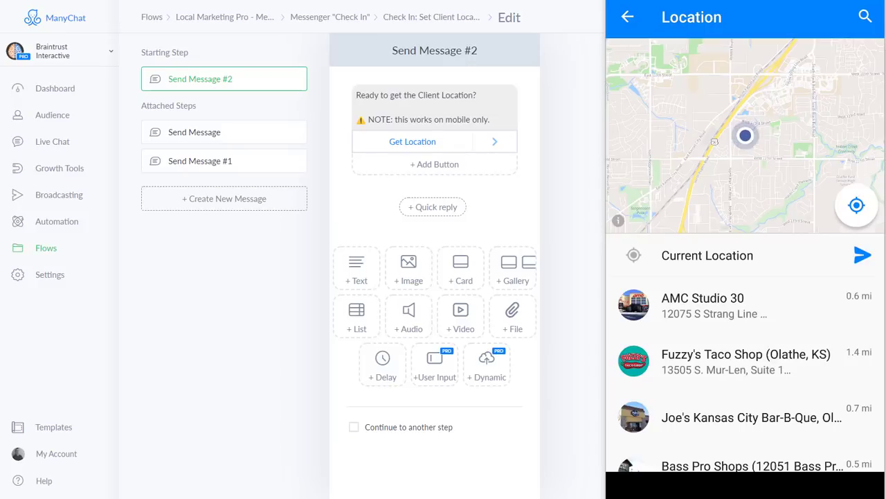
pyautogui.click(746, 361)
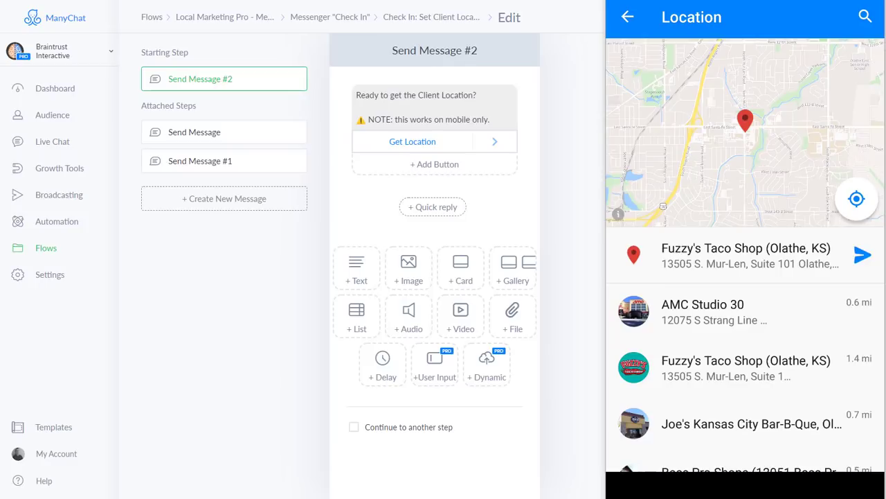
pyautogui.click(862, 255)
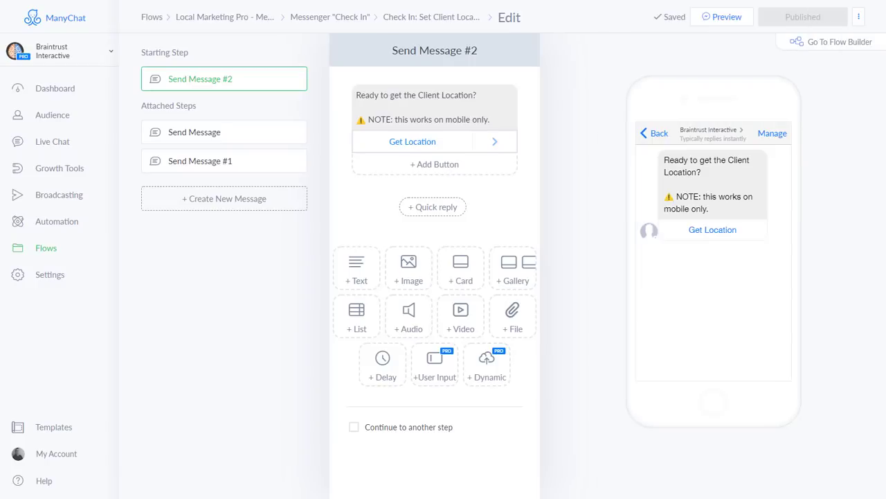
# Check the business_latlong value among the bot fields in the custom field settings.
pyautogui.click(45, 273)
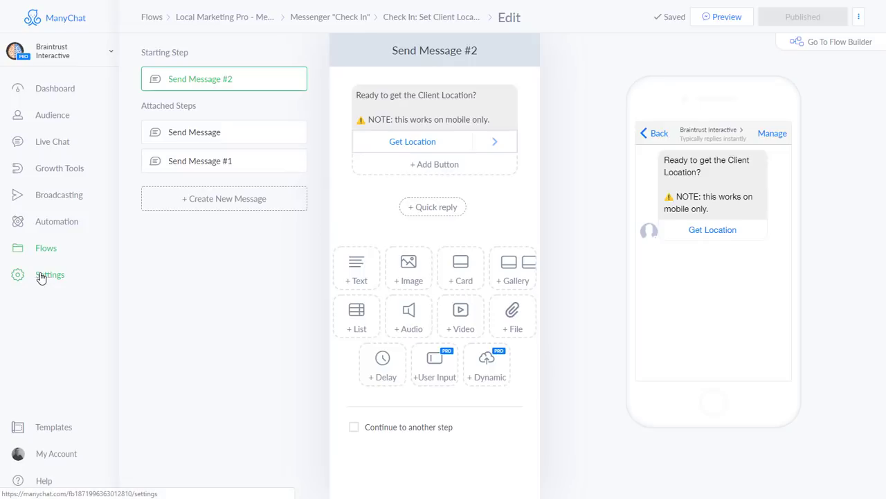
pyautogui.click(369, 43)
pyautogui.scroll(-10, 623, 334)
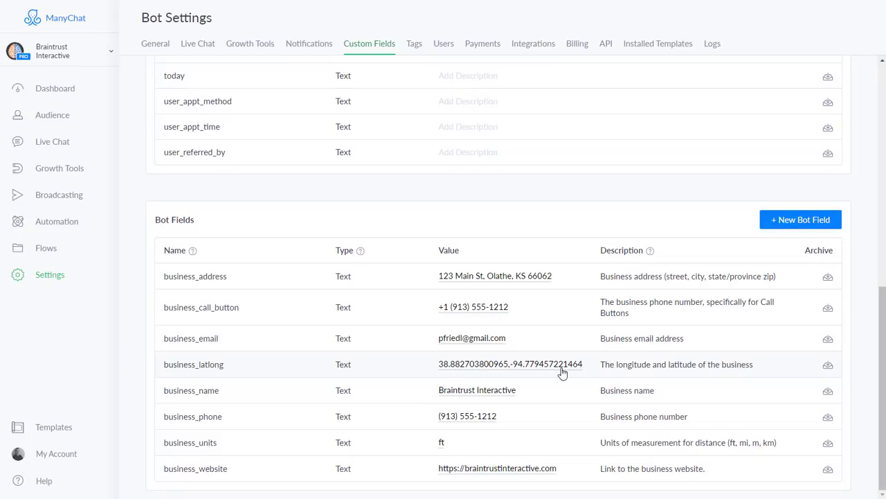
# Open the Check In: Welcome flow from the Messenger "Check In" folder for editing in the Flow Builder.
pyautogui.scroll(3, 109, 297)
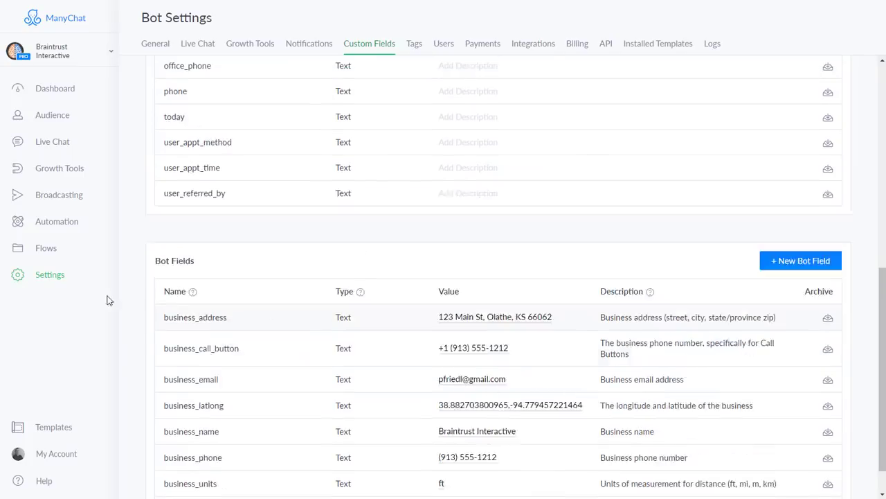
pyautogui.click(54, 249)
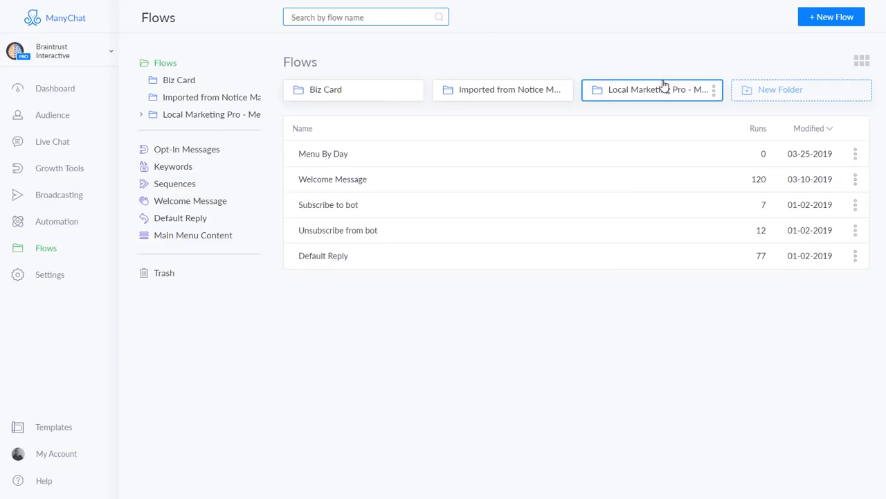
pyautogui.click(637, 95)
pyautogui.click(300, 108)
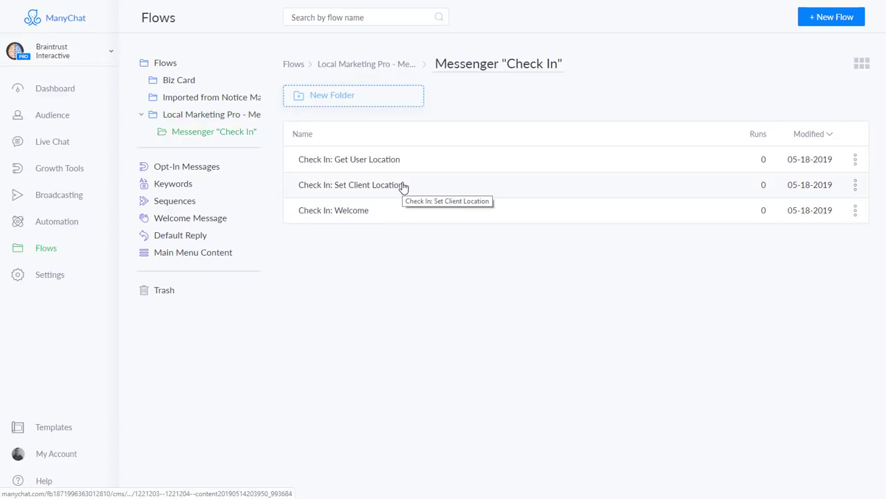
pyautogui.click(367, 162)
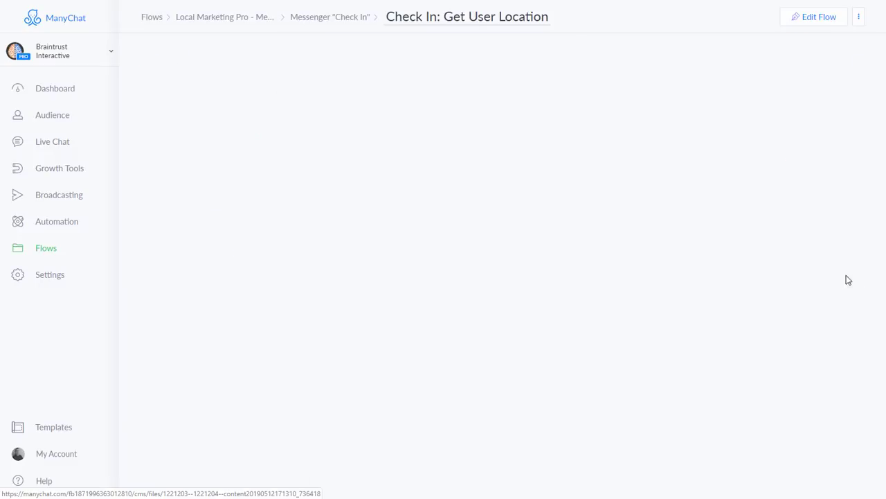
pyautogui.click(340, 18)
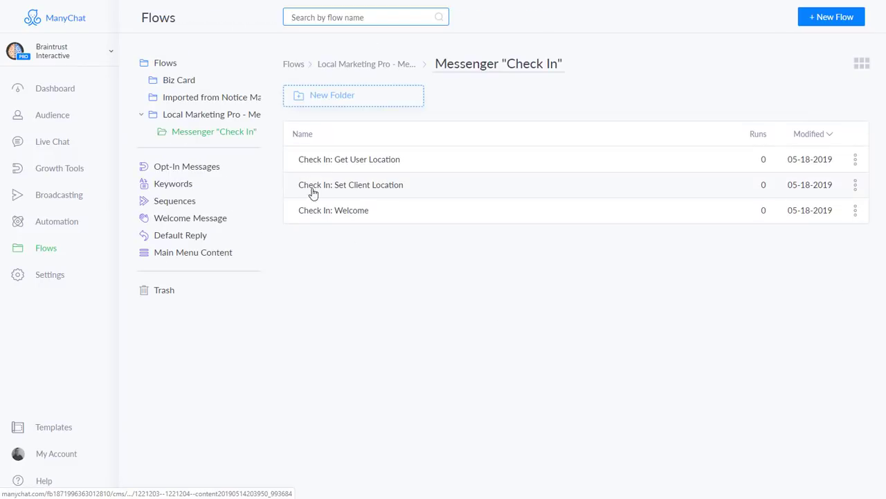
pyautogui.click(331, 216)
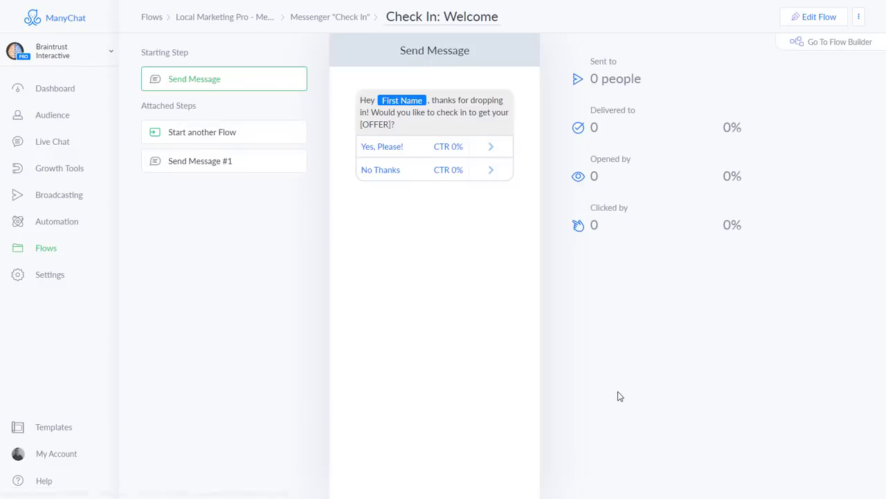
pyautogui.click(823, 17)
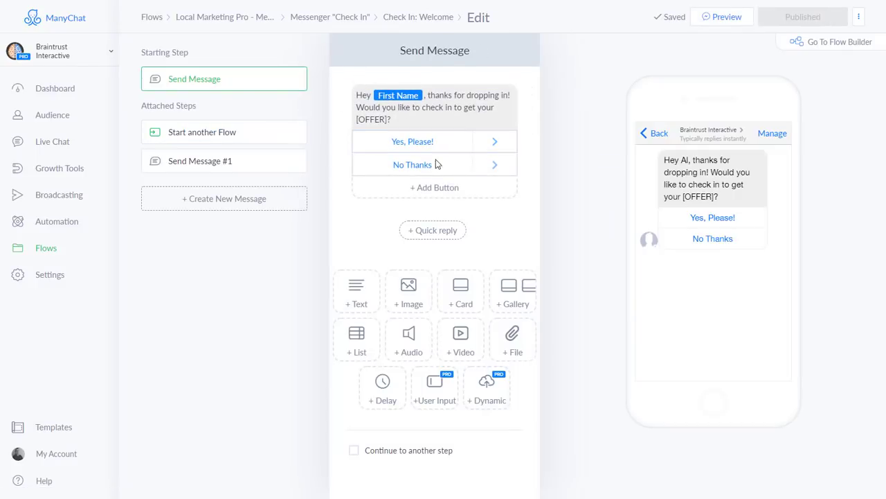
pyautogui.click(831, 41)
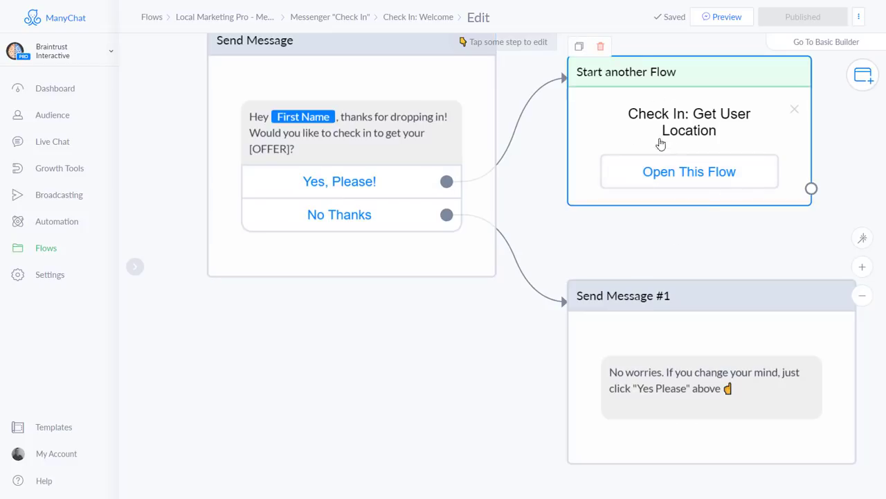
# Open the linked Check In: Get User Location flow from the Start another Flow block and put it in edit mode.
pyautogui.click(669, 174)
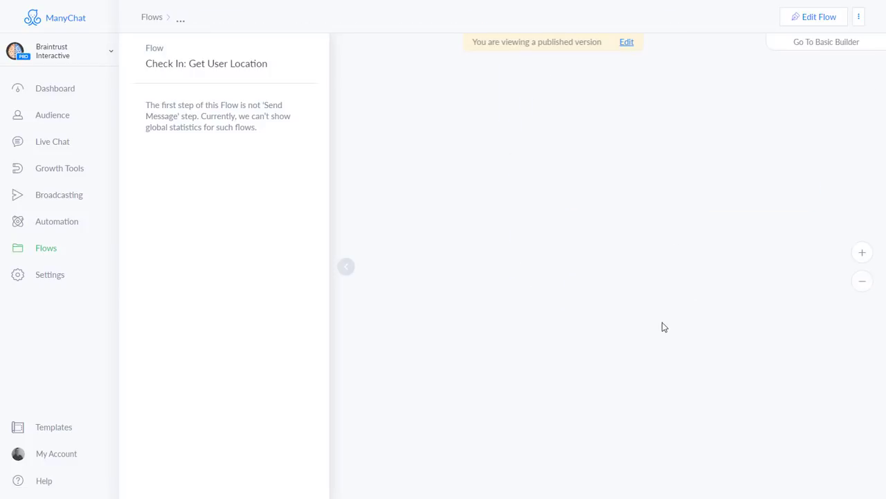
pyautogui.click(346, 266)
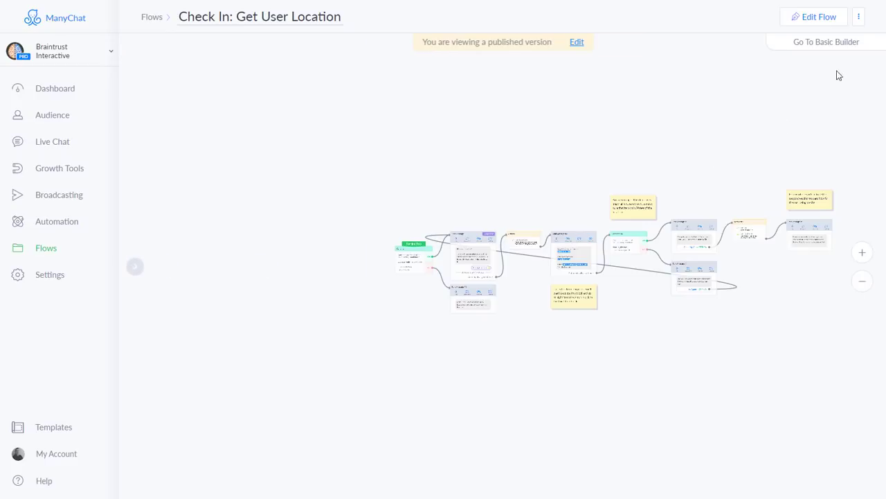
pyautogui.click(817, 19)
# Examine the starting condition on business_units and business_latlong and the messages on its Yes and No branches.
pyautogui.scroll(5, 353, 367)
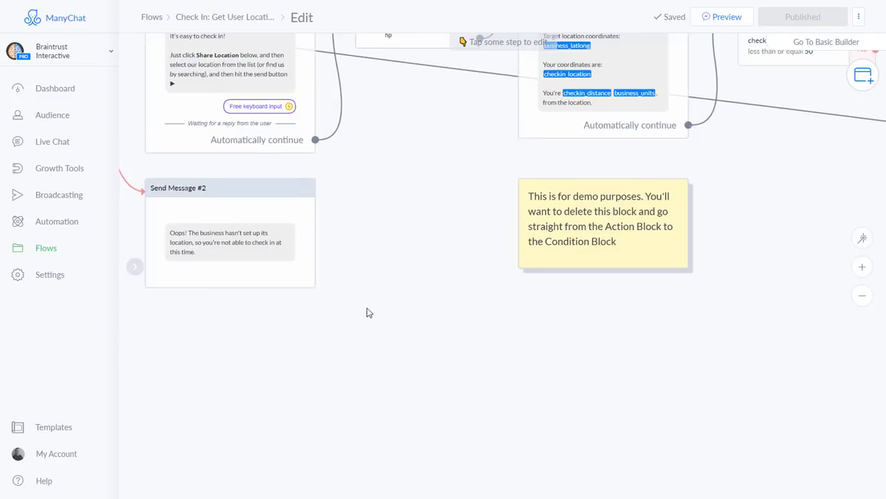
pyautogui.moveTo(366, 310); pyautogui.dragTo(686, 406)
pyautogui.scroll(3, 317, 314)
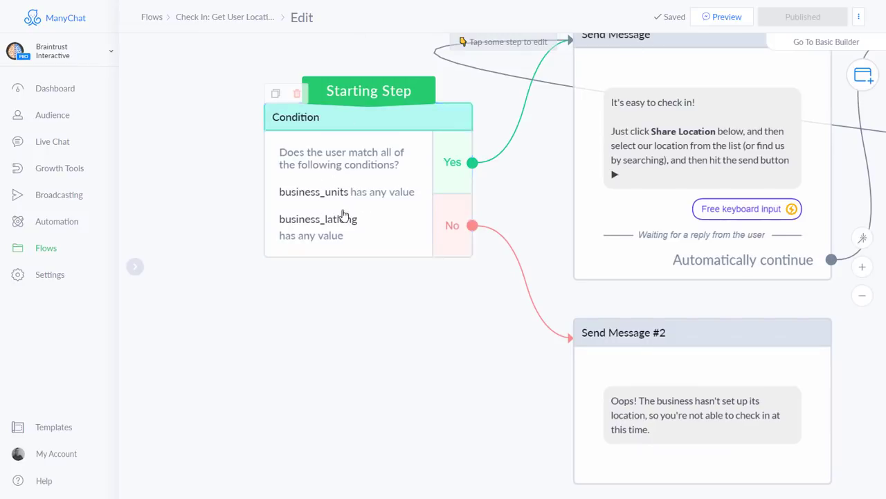
pyautogui.moveTo(496, 259); pyautogui.dragTo(297, 395)
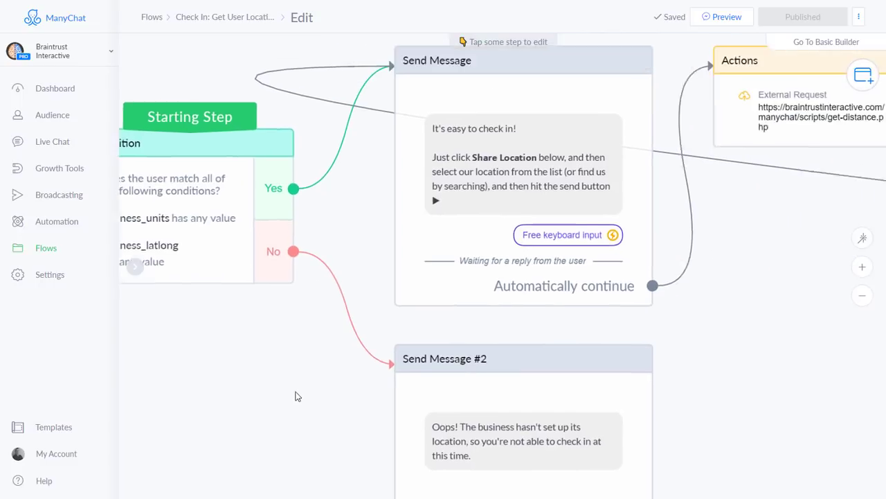
pyautogui.scroll(-3, 300, 377)
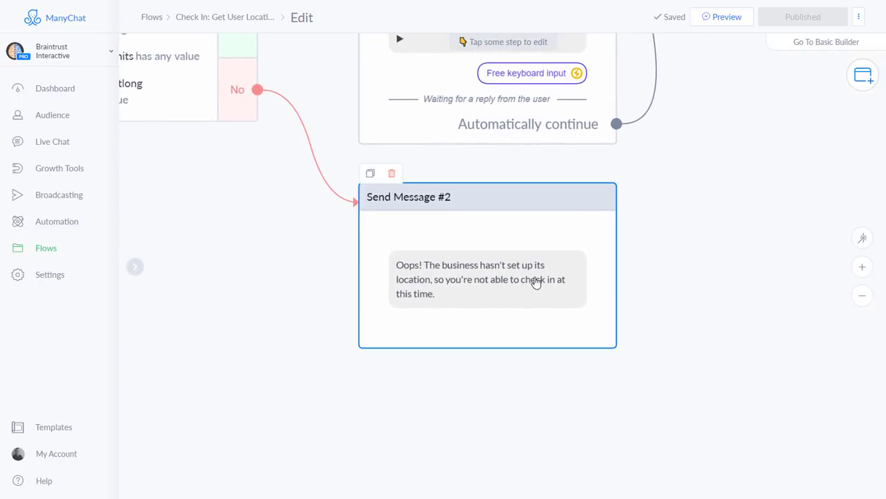
pyautogui.moveTo(480, 291)
pyautogui.moveTo(267, 247); pyautogui.dragTo(406, 284)
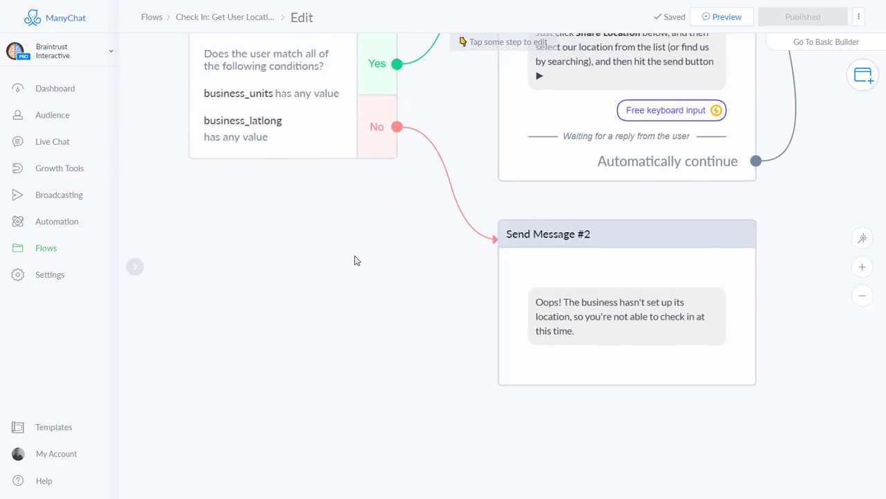
pyautogui.scroll(-1, 355, 257)
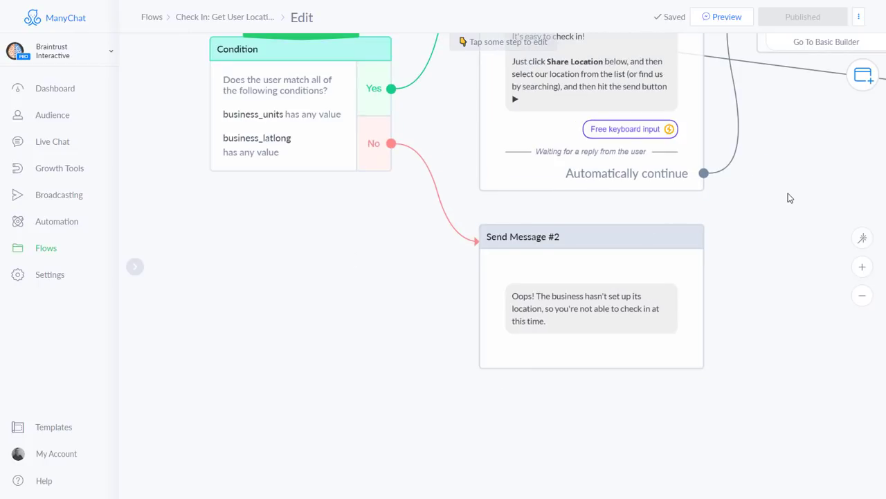
pyautogui.moveTo(790, 198); pyautogui.dragTo(693, 311)
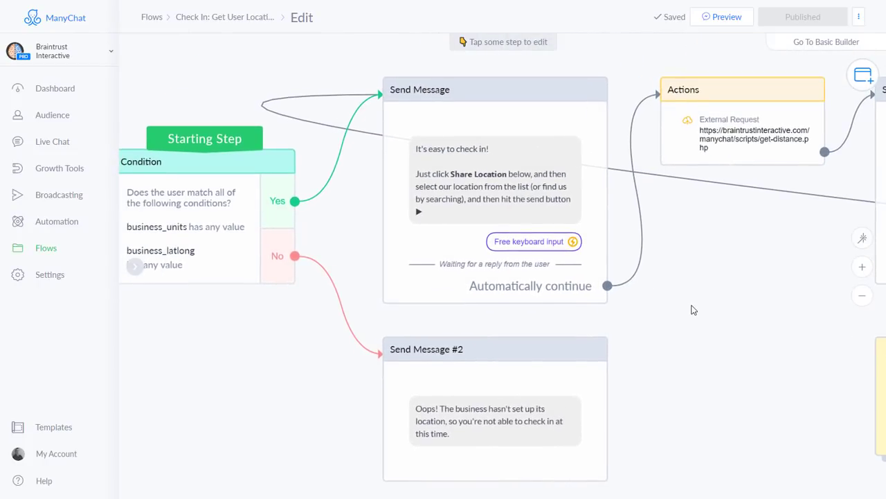
# Check the reply type and custom field settings of the location input in the "It's easy to check in!" message.
pyautogui.scroll(2, 678, 257)
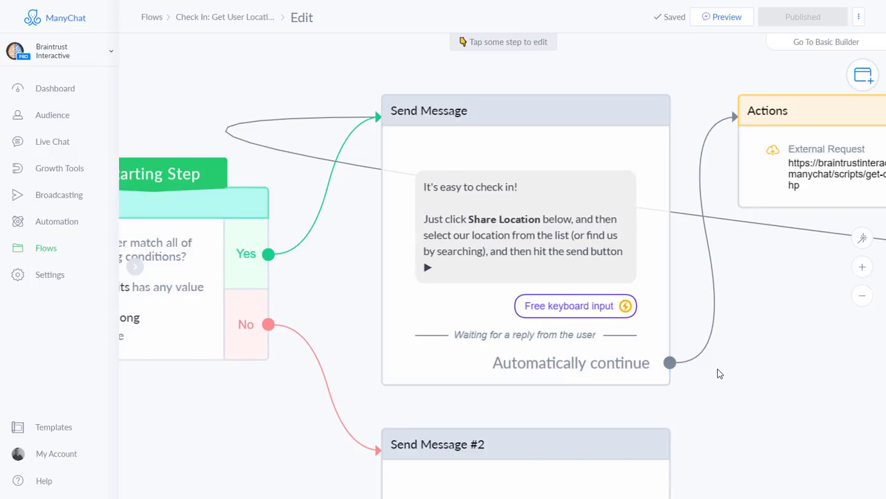
pyautogui.moveTo(745, 375); pyautogui.dragTo(560, 353)
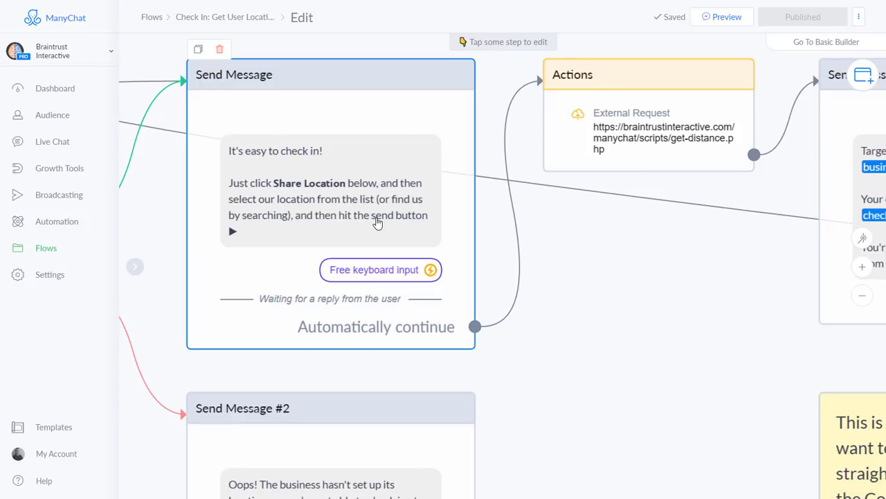
pyautogui.click(380, 276)
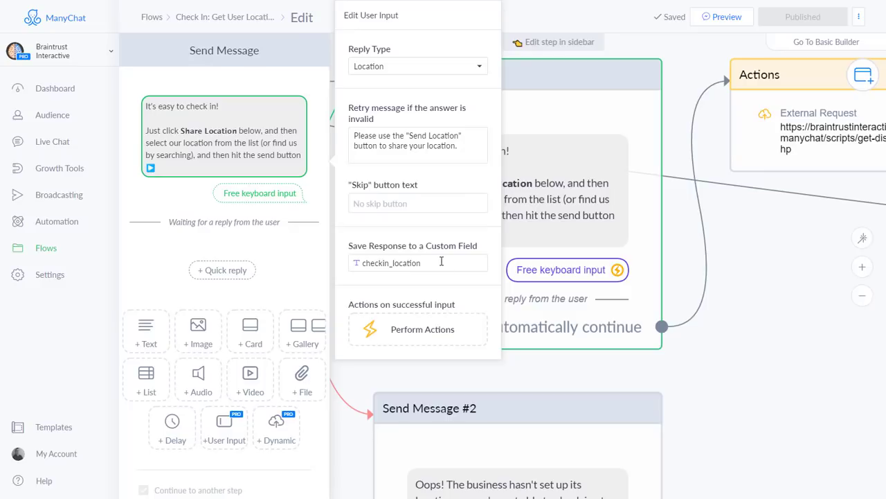
pyautogui.click(772, 295)
# Examine the get-distance.php external request, the demo coordinates message in Send Message #1 and its note about deletion.
pyautogui.moveTo(779, 304); pyautogui.dragTo(524, 311)
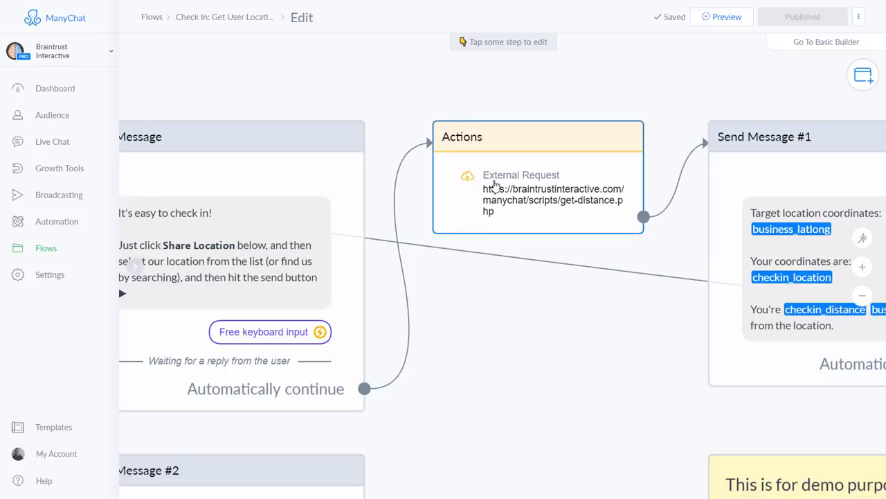
pyautogui.moveTo(553, 339); pyautogui.dragTo(289, 333)
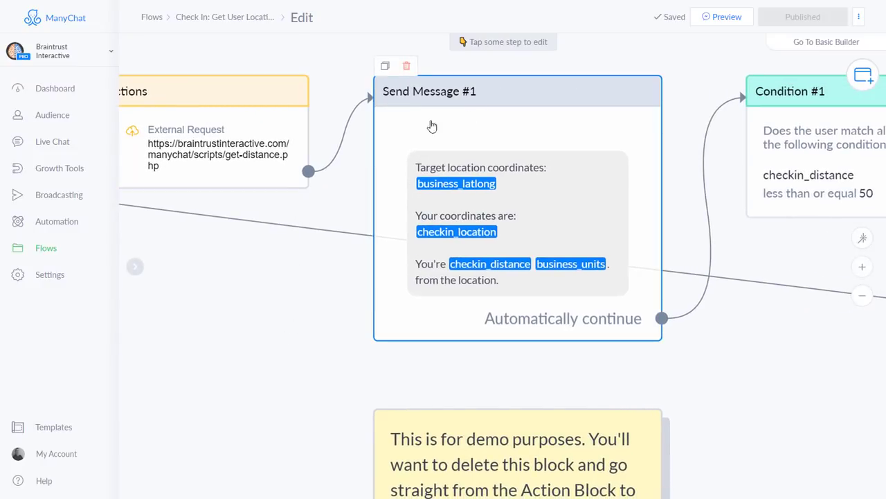
pyautogui.scroll(-3, 773, 355)
pyautogui.moveTo(800, 394); pyautogui.dragTo(625, 364)
pyautogui.scroll(3, 544, 389)
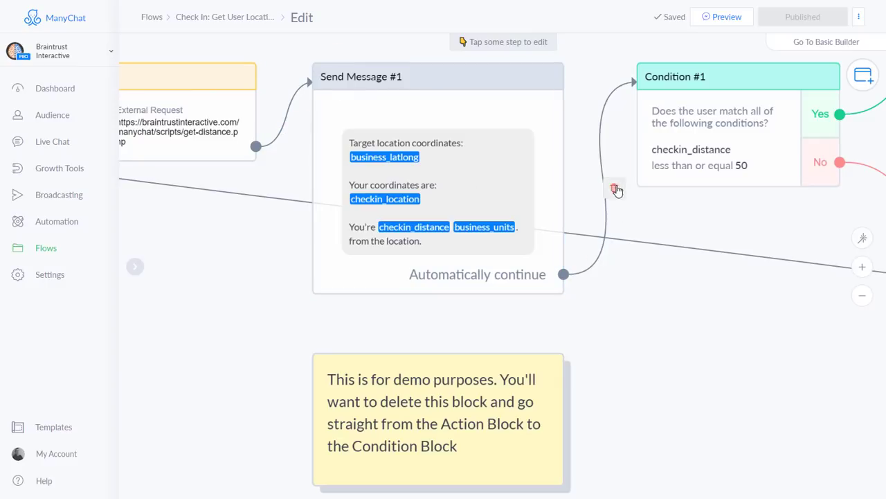
# Remove the links into and out of Send Message #1 and connect the get-distance Actions block directly to Condition #1.
pyautogui.click(614, 188)
pyautogui.click(294, 123)
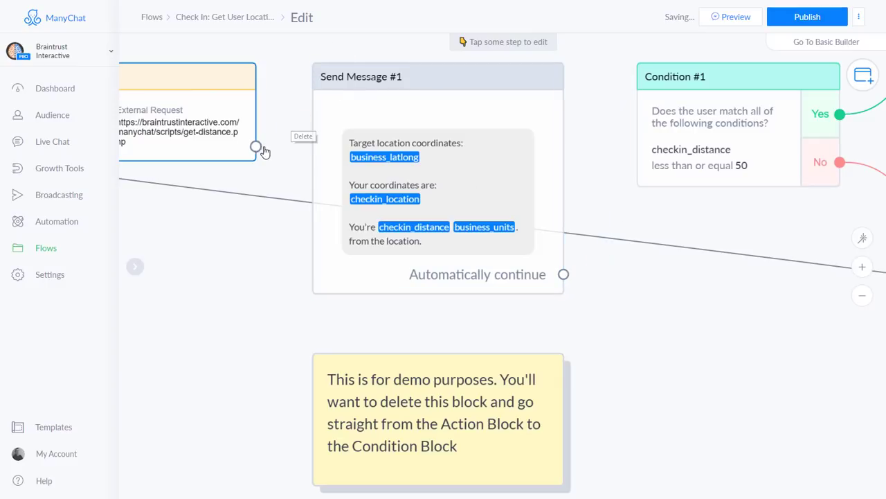
pyautogui.moveTo(256, 146); pyautogui.dragTo(669, 130)
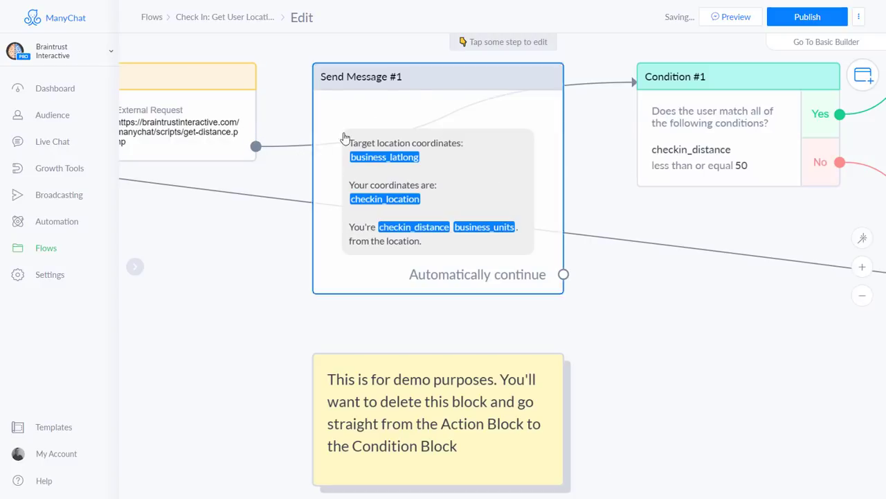
# Remove the direct link to Condition #1 and reconnect the Actions block through Send Message #1 to Condition #1.
pyautogui.moveTo(419, 75); pyautogui.dragTo(438, 80)
pyautogui.click(455, 118)
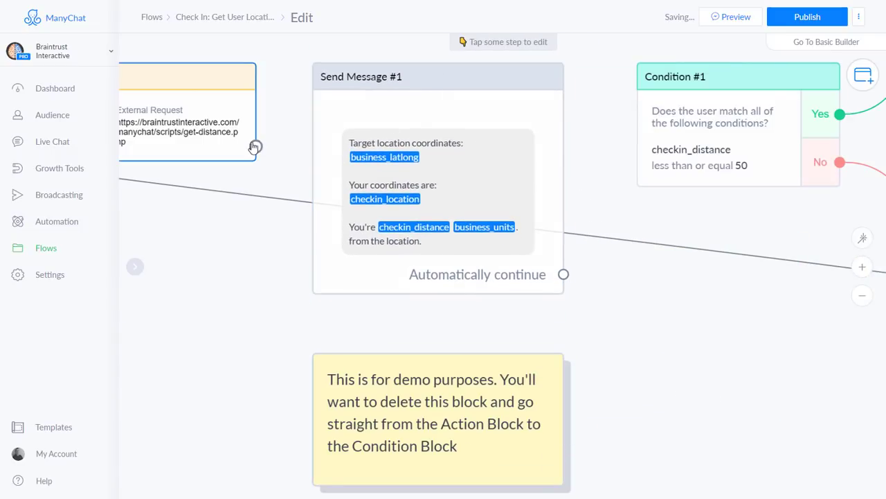
pyautogui.click(256, 146)
pyautogui.click(323, 80)
pyautogui.moveTo(564, 274); pyautogui.dragTo(634, 82)
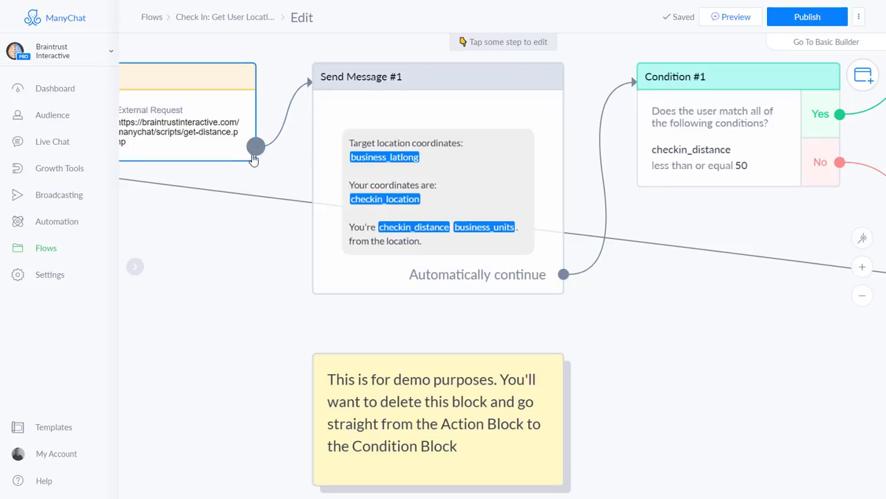
# Examine the distance check in Condition #1 and the messages on its Yes and No branches, Send Message #3 and #4.
pyautogui.moveTo(762, 336); pyautogui.dragTo(363, 230)
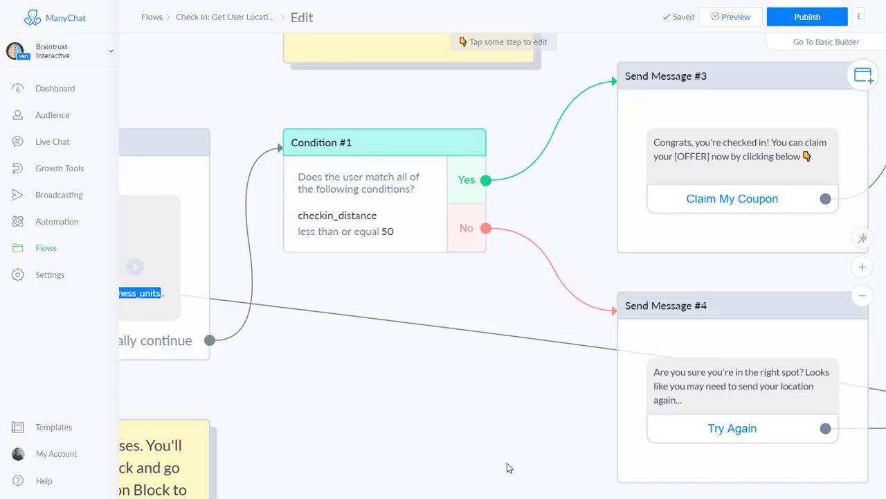
pyautogui.hscroll(3, 495, 441)
pyautogui.scroll(-1, 495, 441)
pyautogui.hscroll(-2, 386, 424)
pyautogui.scroll(1, 387, 425)
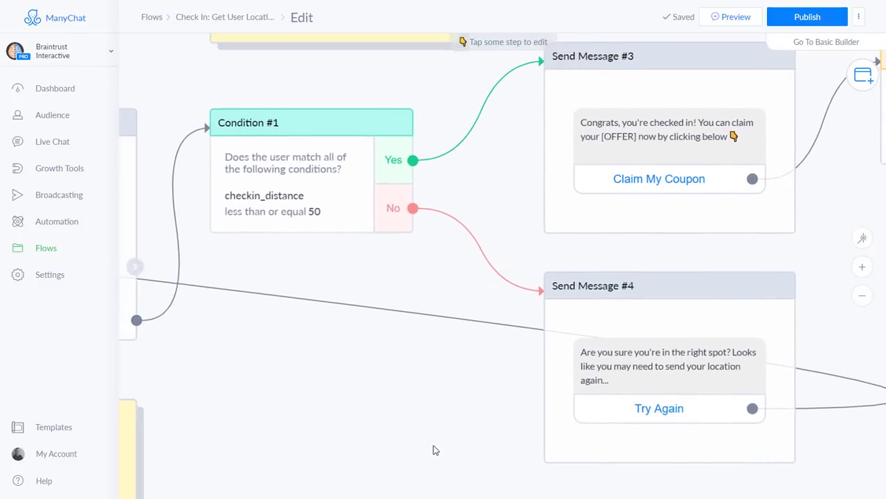
pyautogui.hscroll(4, 466, 469)
pyautogui.scroll(1, 466, 469)
pyautogui.hscroll(3, 330, 450)
pyautogui.scroll(1, 329, 450)
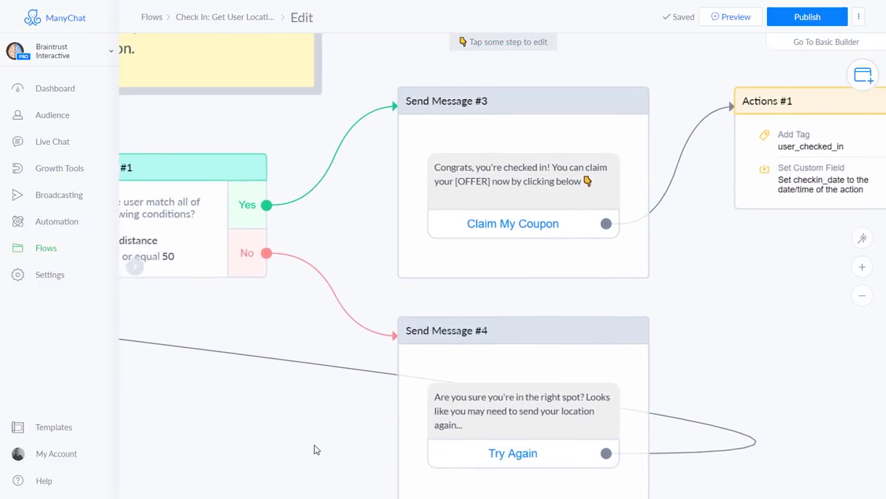
pyautogui.scroll(-2, 316, 448)
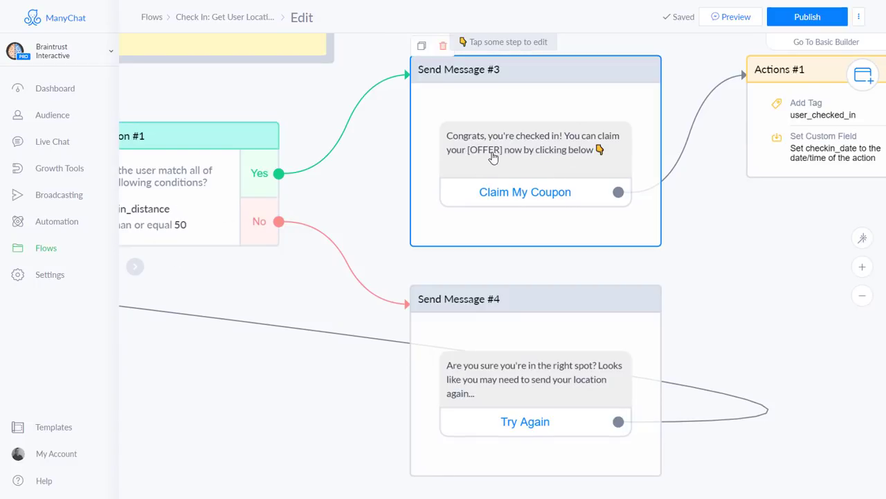
# Examine the tag and custom field actions in Actions #1 and the coupon delivery message in Send Message #5.
pyautogui.moveTo(748, 241); pyautogui.dragTo(477, 337)
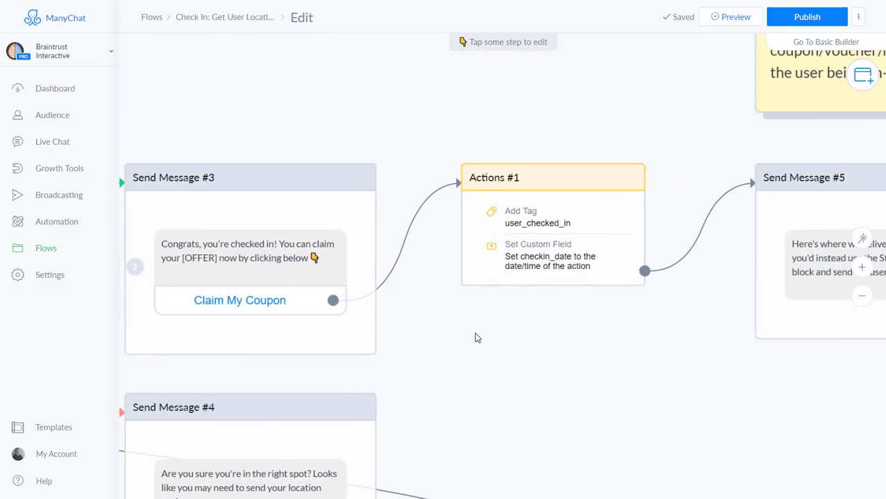
pyautogui.moveTo(329, 431); pyautogui.dragTo(506, 301)
pyautogui.hscroll(3, 506, 301)
pyautogui.scroll(2, 506, 301)
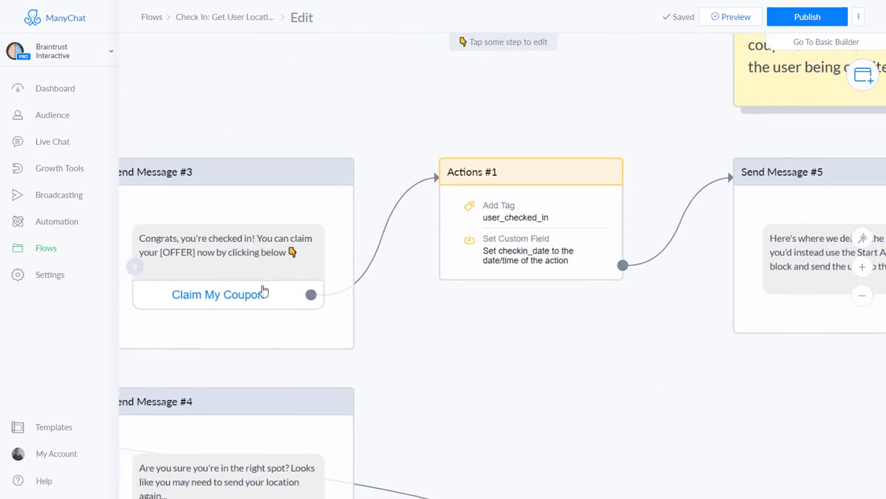
pyautogui.hscroll(2, 483, 380)
pyautogui.scroll(1, 483, 380)
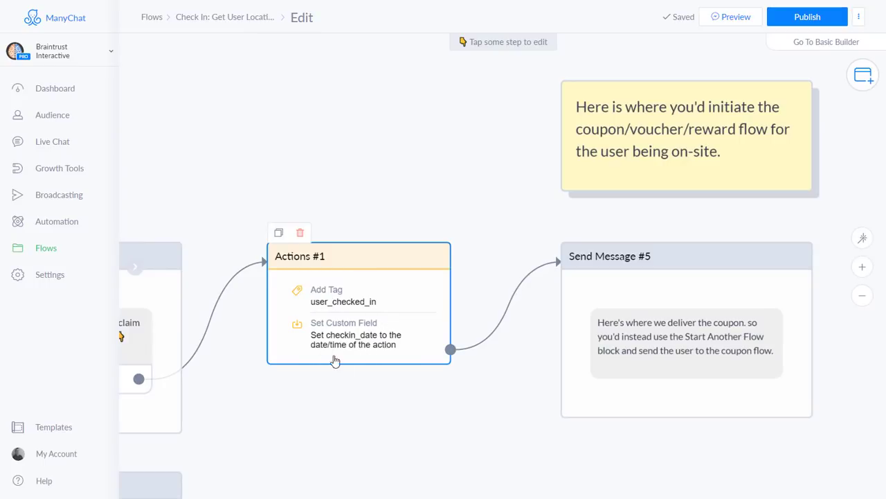
pyautogui.moveTo(506, 443); pyautogui.dragTo(362, 420)
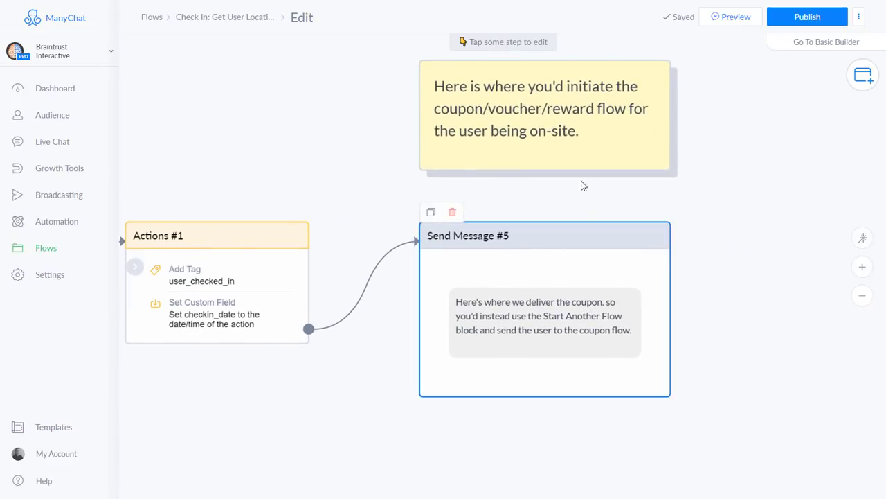
# Remove the link from Actions #1 to Send Message #5 and attach a new Start another Flow block to Actions #1.
pyautogui.scroll(-3, 714, 199)
pyautogui.scroll(3, 716, 199)
pyautogui.scroll(1, 715, 200)
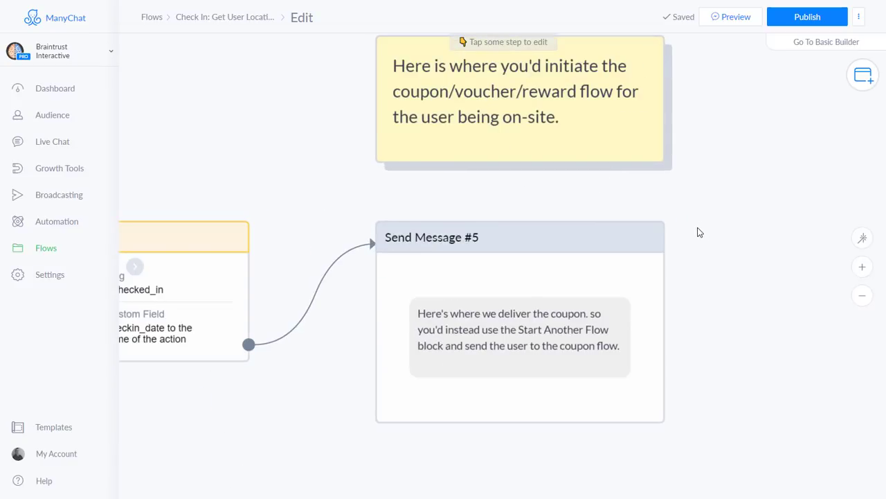
pyautogui.scroll(-1, 698, 233)
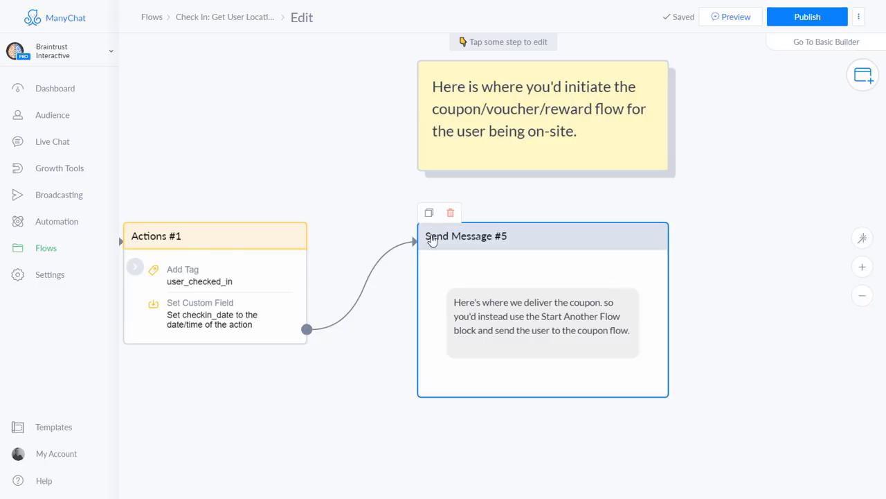
pyautogui.click(372, 294)
pyautogui.click(307, 328)
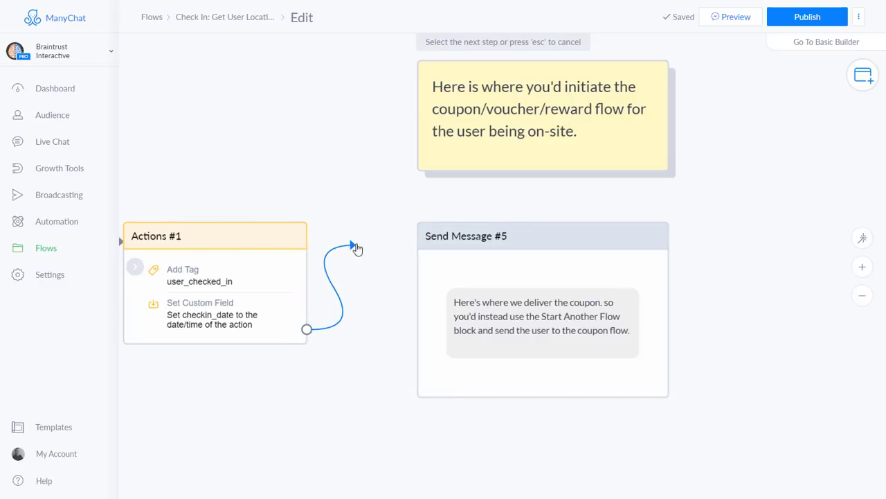
pyautogui.click(355, 247)
pyautogui.click(423, 288)
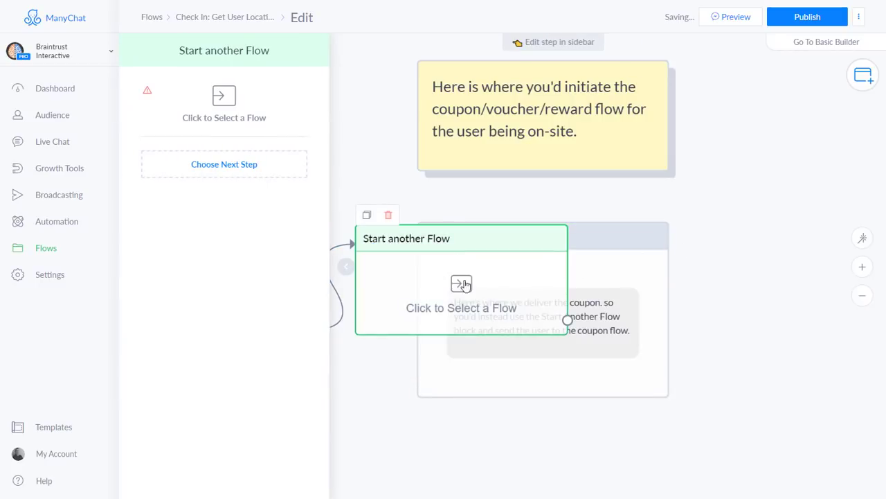
# Delete the Start another Flow block and reconnect Actions #1 to Send Message #5.
pyautogui.click(389, 216)
pyautogui.moveTo(406, 291); pyautogui.dragTo(452, 281)
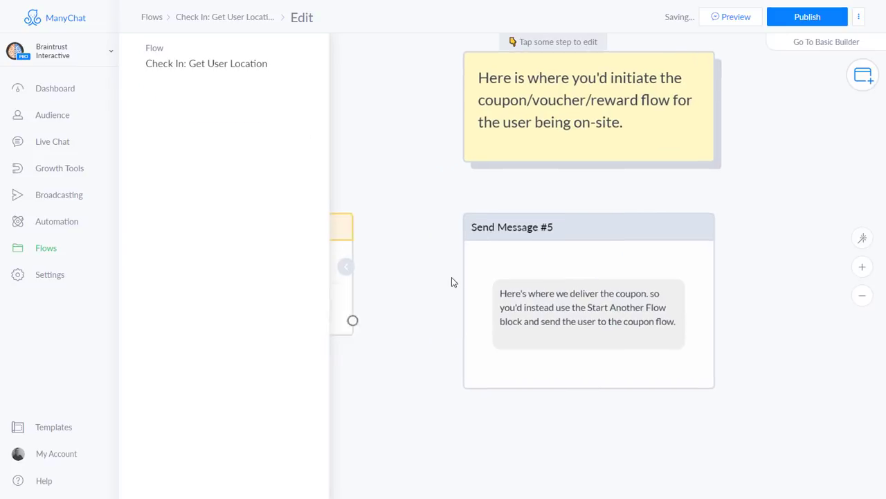
pyautogui.moveTo(388, 325); pyautogui.dragTo(483, 240)
pyautogui.click(436, 293)
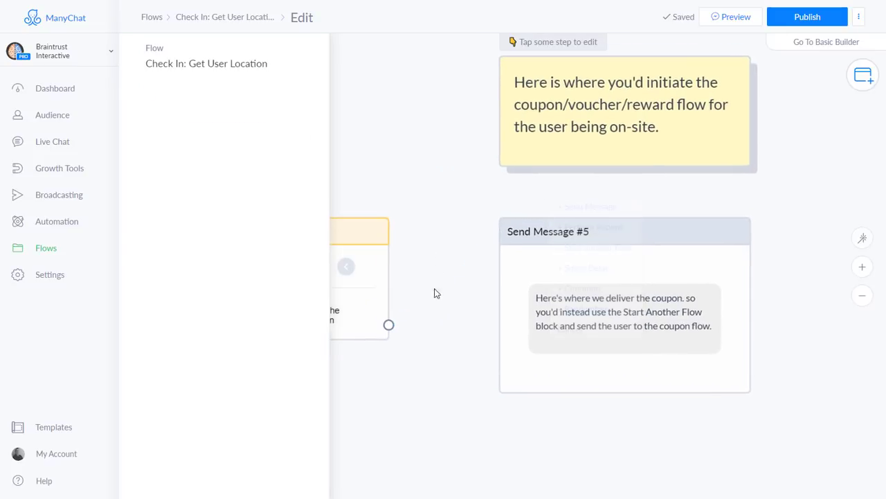
pyautogui.moveTo(388, 325); pyautogui.dragTo(617, 302)
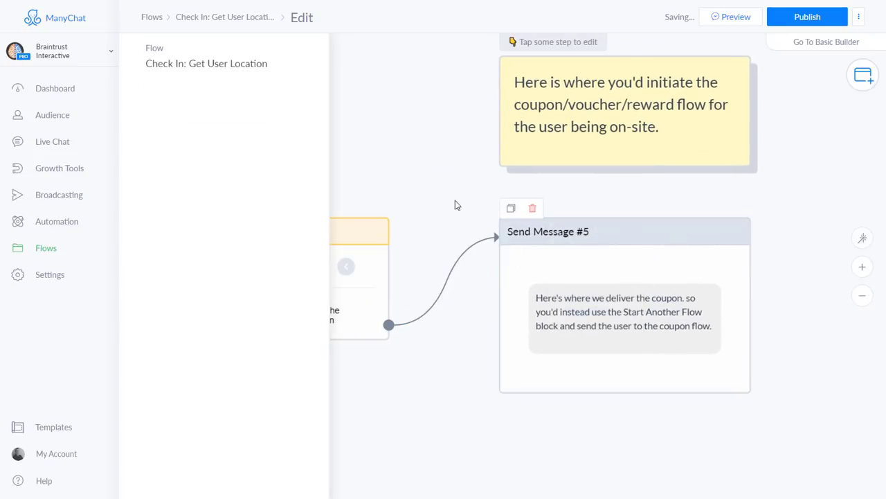
# Revert the Check In: Get User Location flow to its published version and collapse the step editing sidebar.
pyautogui.scroll(-2, 437, 180)
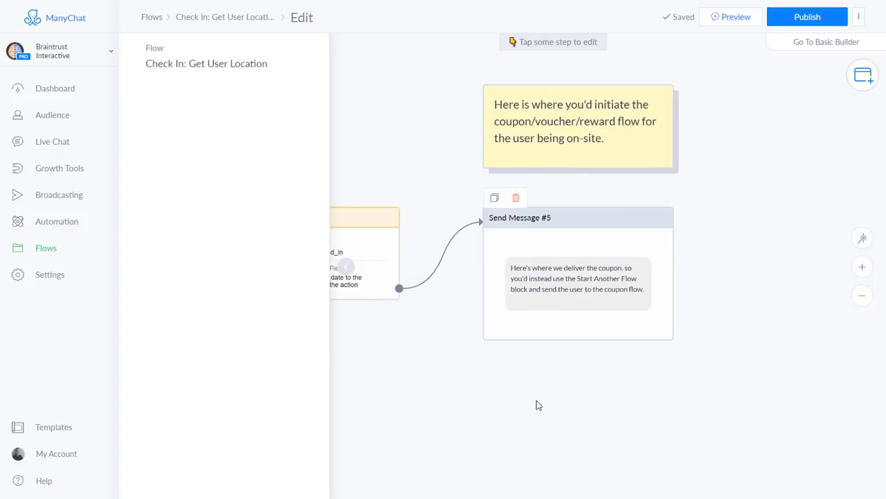
pyautogui.scroll(-2, 696, 336)
pyautogui.hscroll(-3, 813, 259)
pyautogui.scroll(-2, 598, 409)
pyautogui.hscroll(-3, 573, 337)
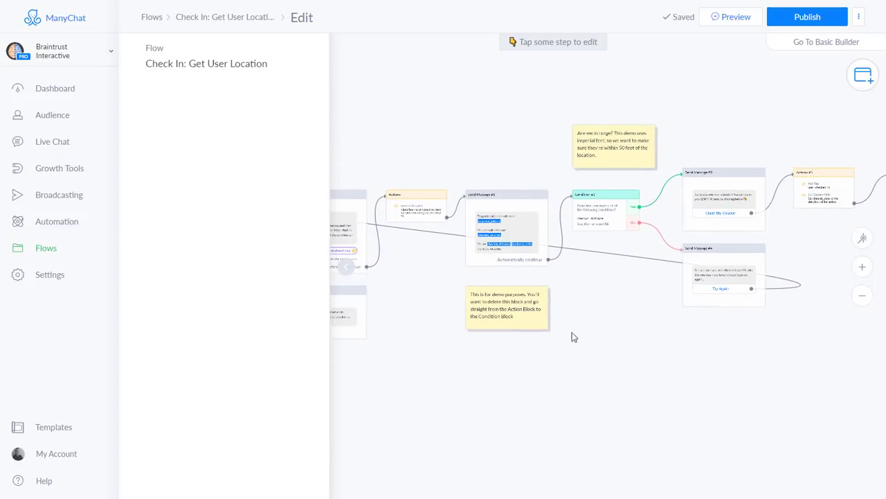
pyautogui.hscroll(3, 682, 277)
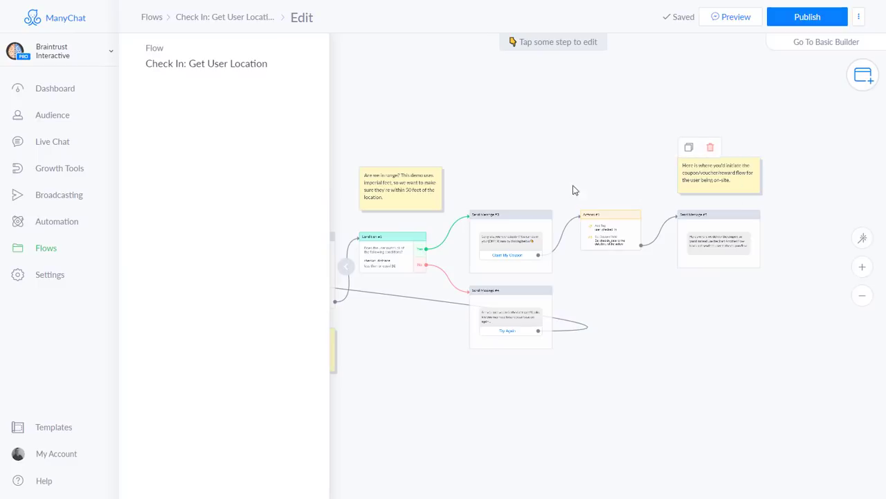
pyautogui.hscroll(-3, 574, 190)
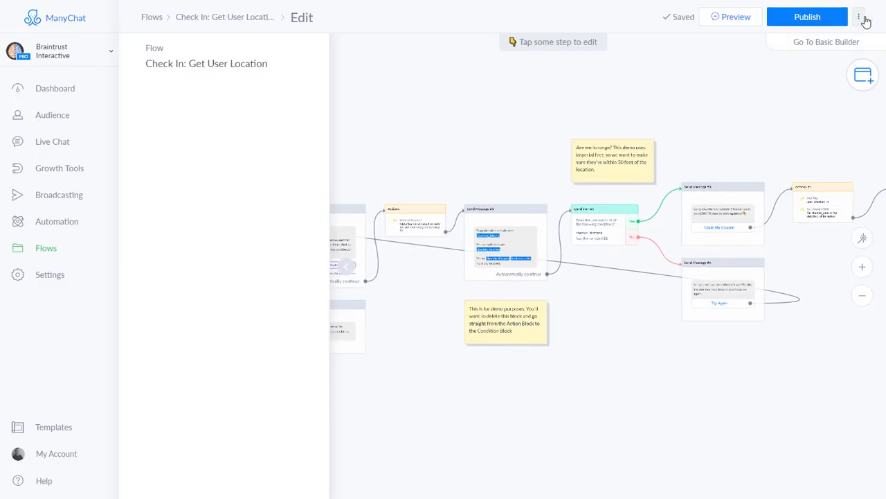
pyautogui.click(859, 18)
pyautogui.click(793, 144)
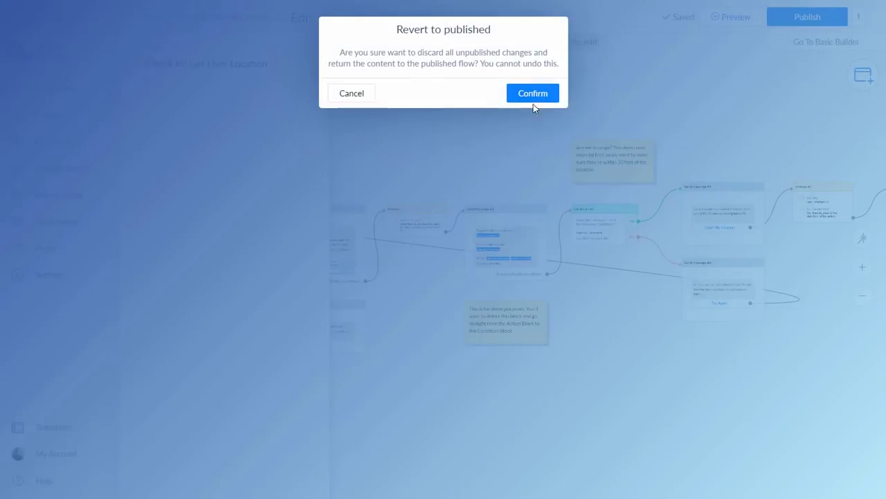
pyautogui.click(534, 98)
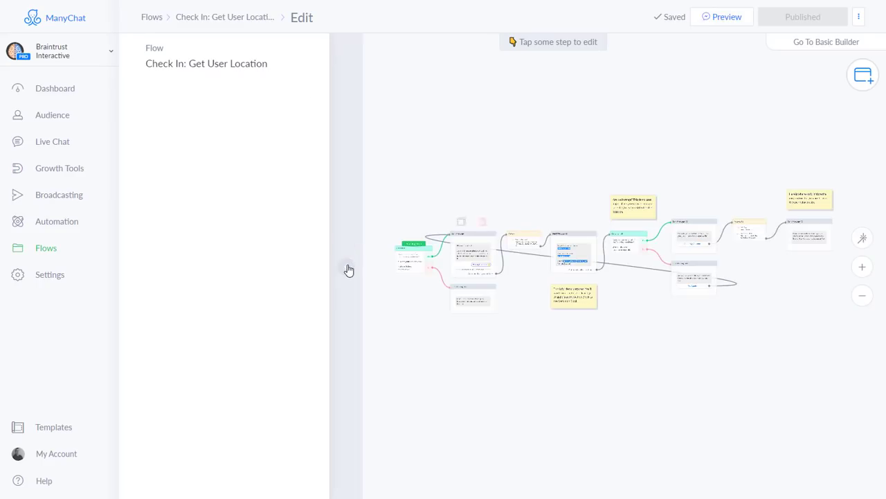
pyautogui.click(349, 270)
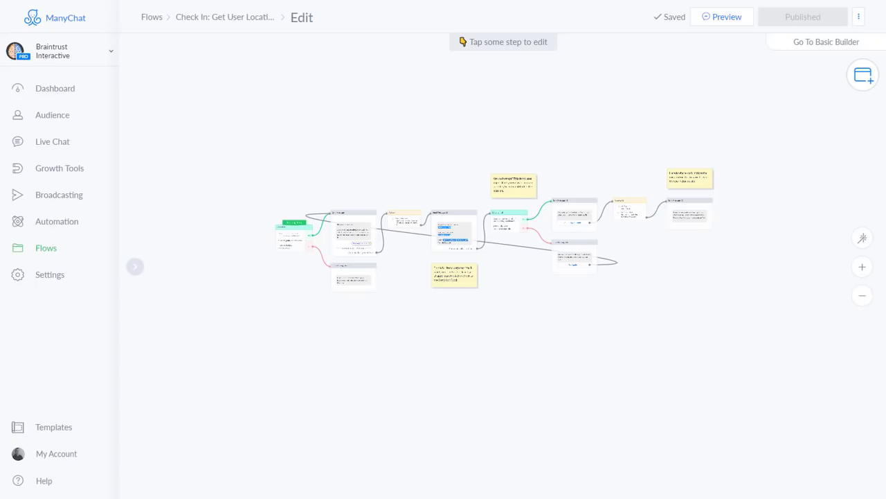
# Review the coupon-claim end of the flow, from Send Message #3 through Actions #1 to Send Message #5.
pyautogui.scroll(3, 257, 169)
pyautogui.moveTo(472, 175); pyautogui.dragTo(323, 122)
pyautogui.hscroll(5, 760, 386)
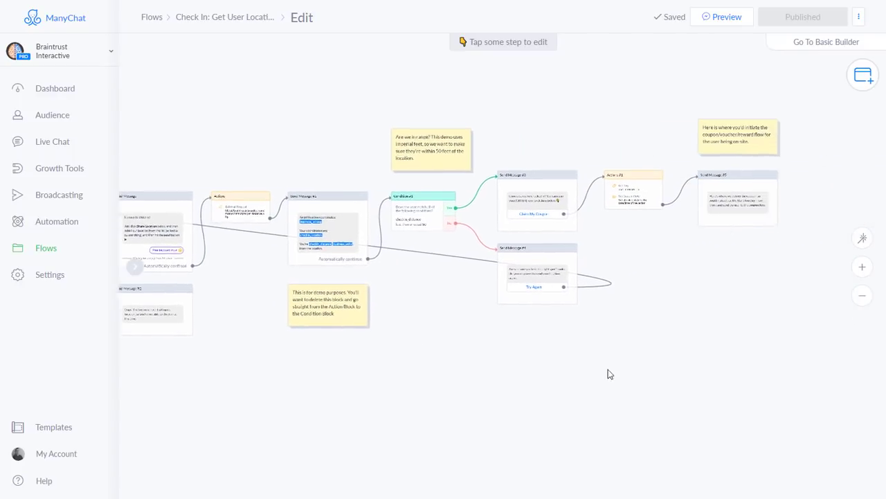
pyautogui.scroll(3, 649, 333)
pyautogui.hscroll(3, 720, 208)
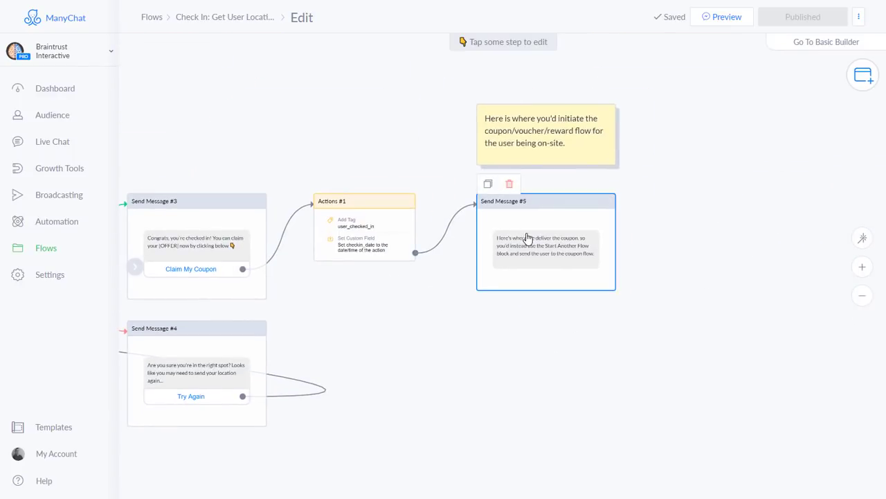